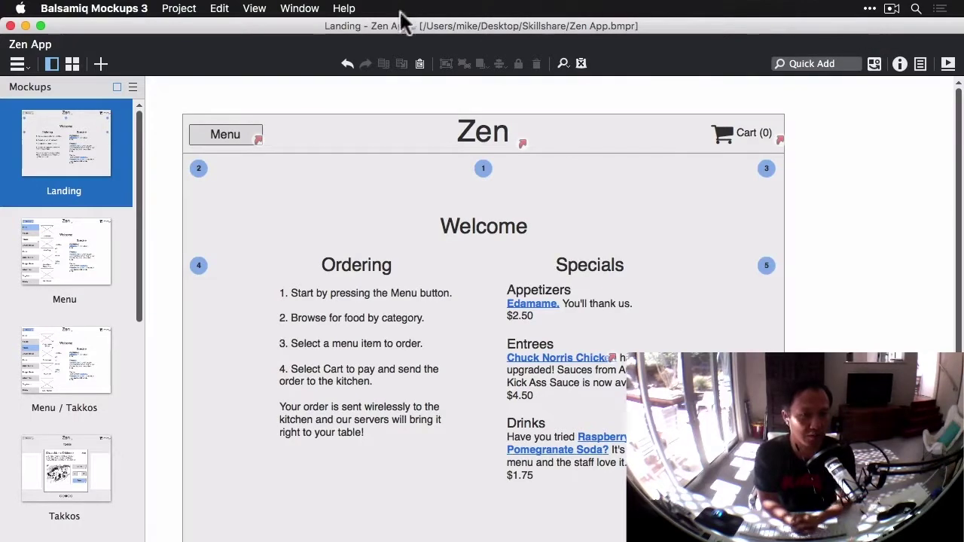
Save the project as a new copy named 'Zen App Smartphone.bmpr'.
click(178, 9)
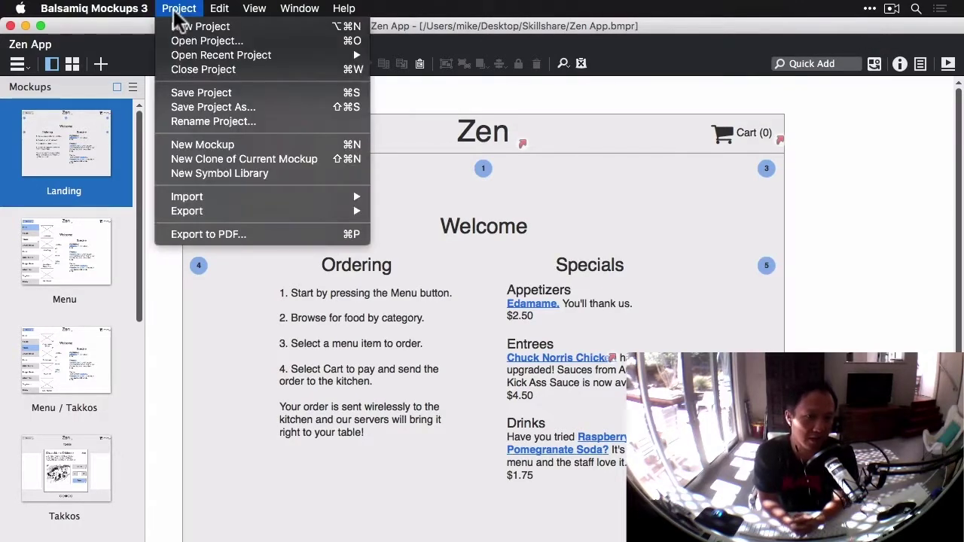
click(200, 111)
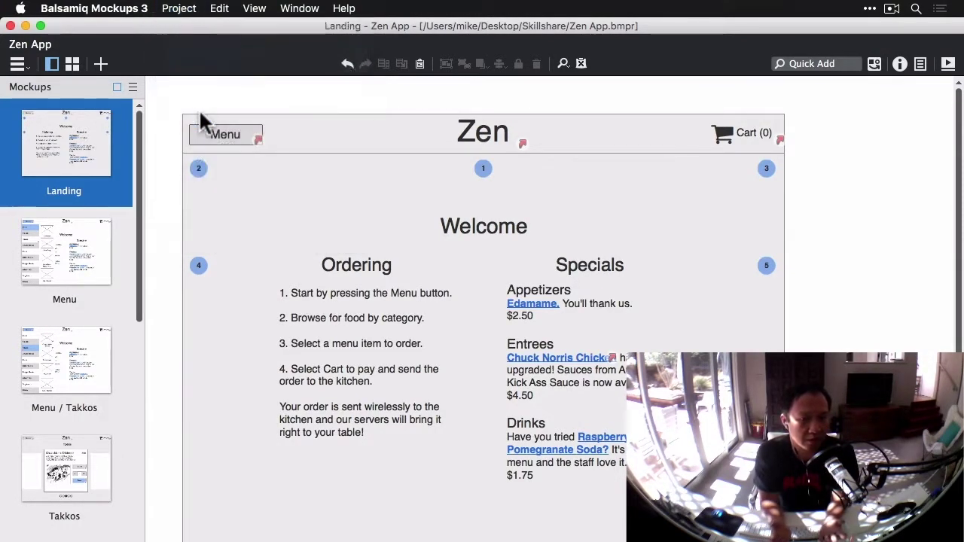
key(Right)
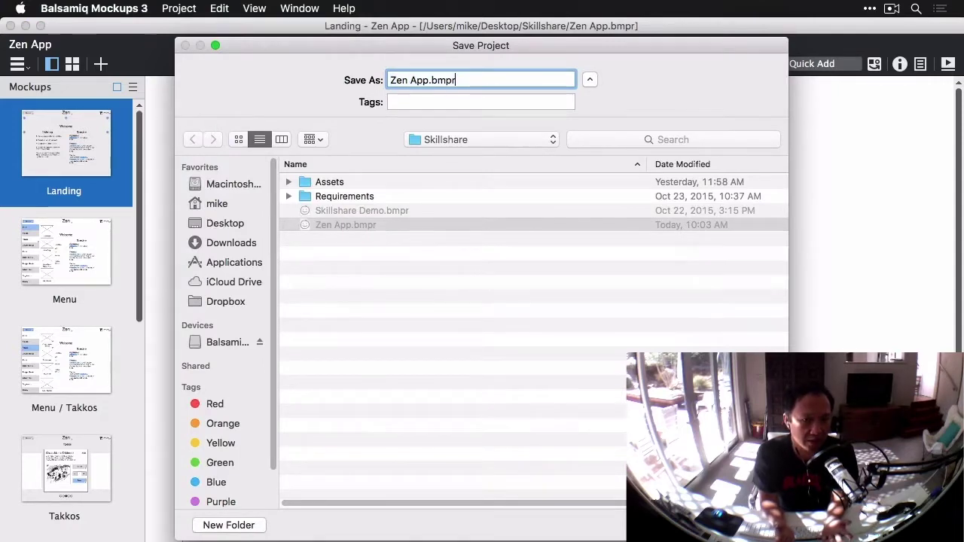
text(Smartphone)
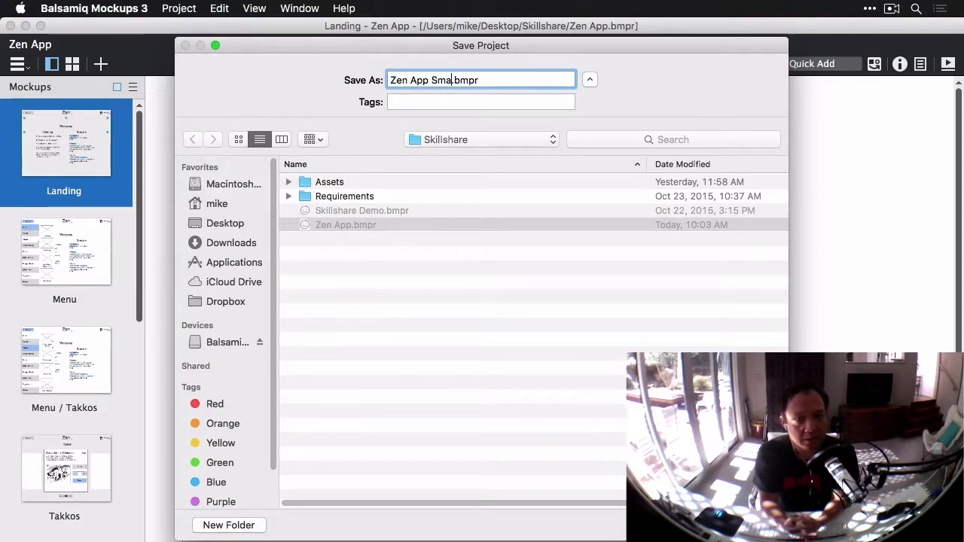
key(Return)
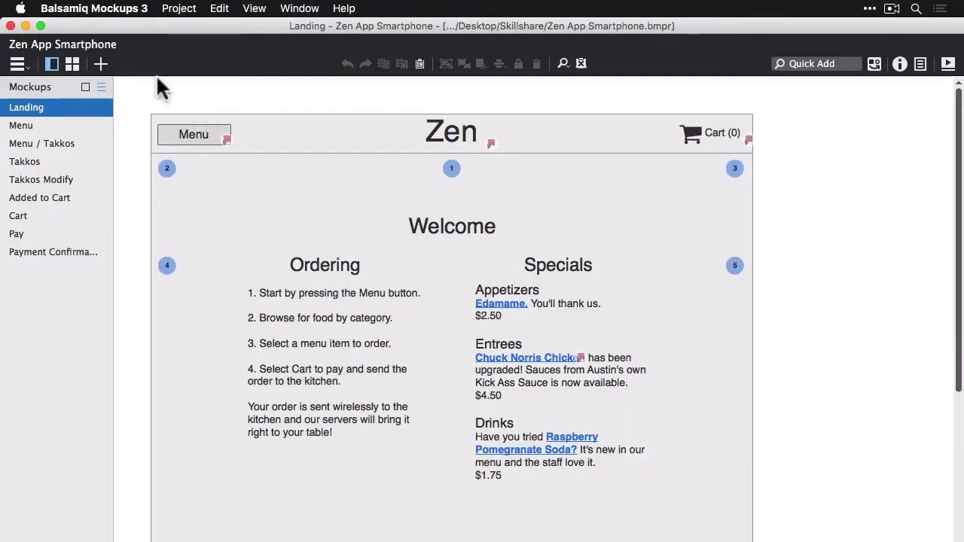
Open the App Template symbol from Symbols and select its background rectangle's properties.
click(20, 61)
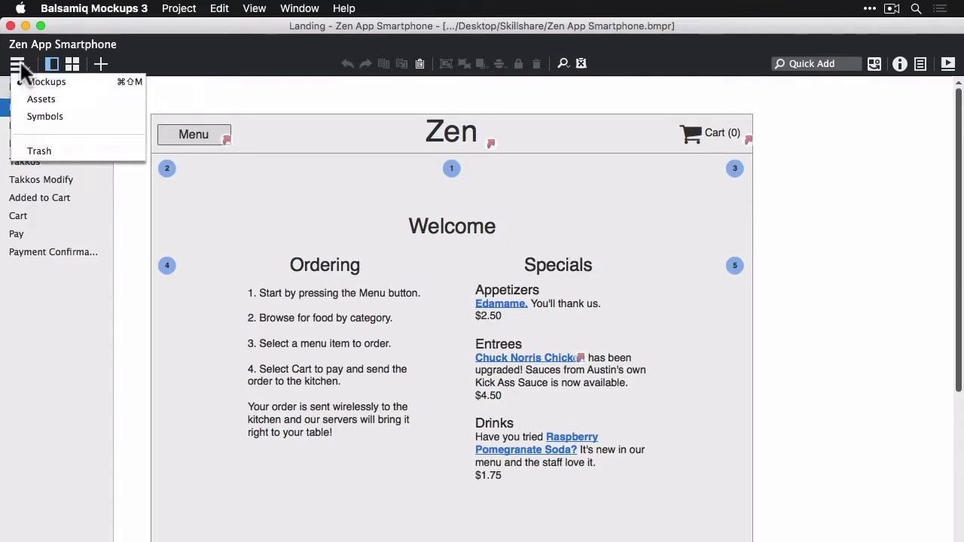
click(45, 106)
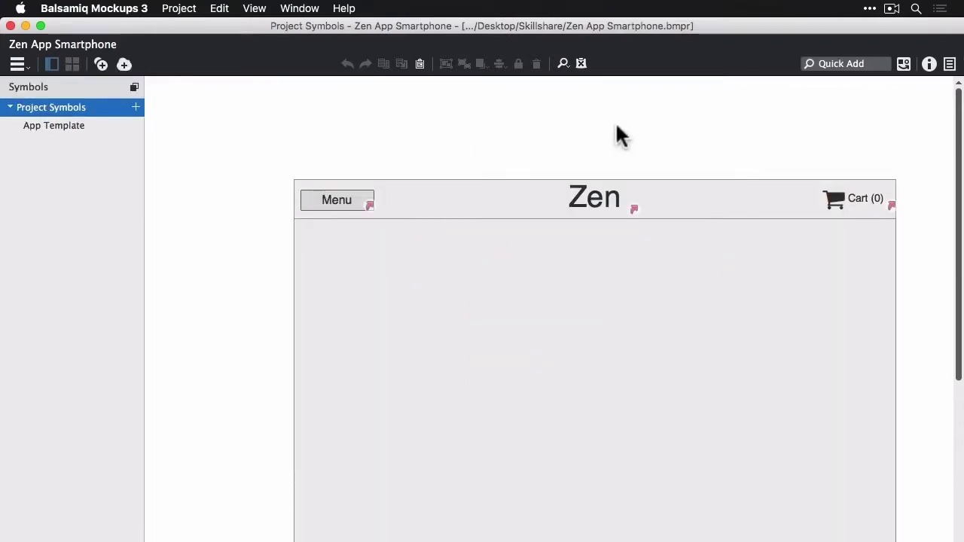
scroll(618, 136, down, 3)
double_click(619, 194)
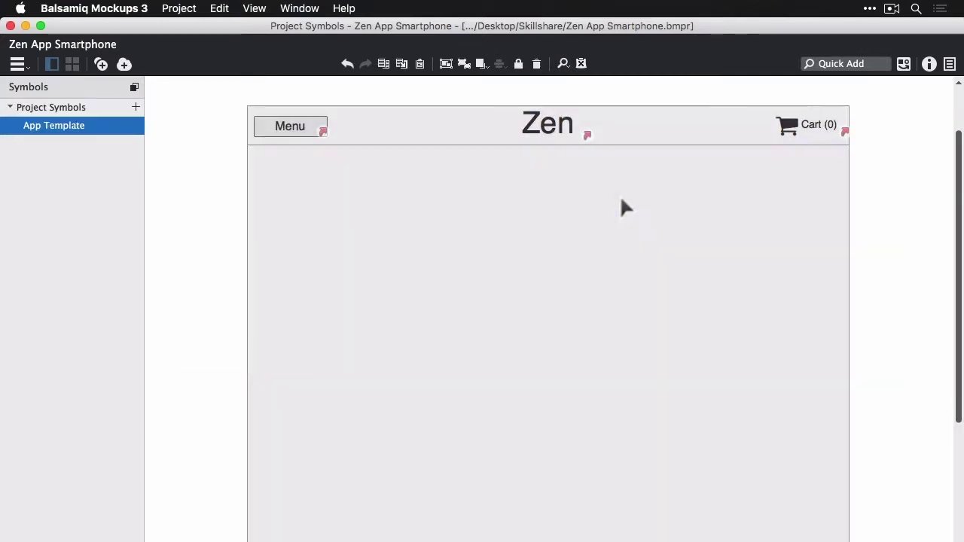
click(621, 200)
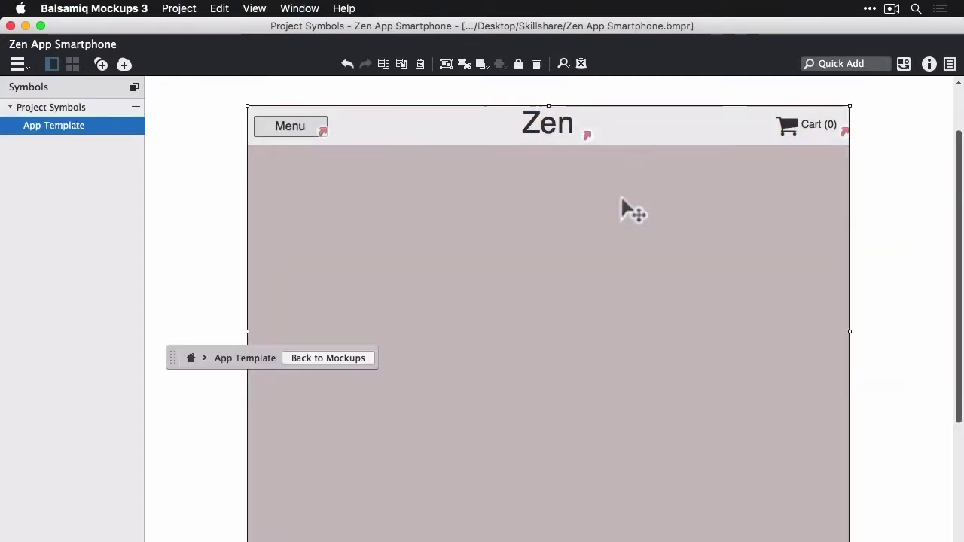
click(928, 63)
Resize the background rectangle from 800×600 to 320 wide by 568 high.
key(super+Tab)
key(super+Tab)
key(super+Tab)
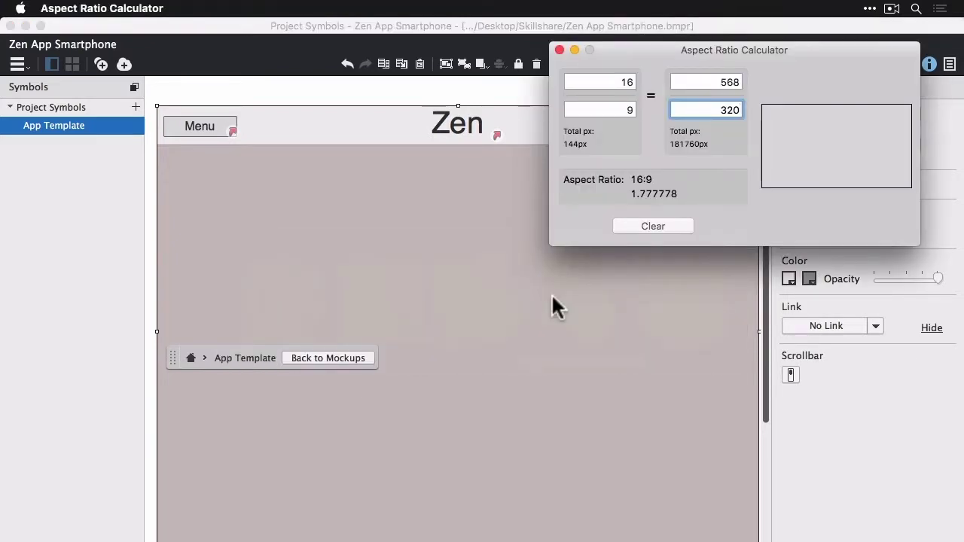
click(551, 293)
click(849, 147)
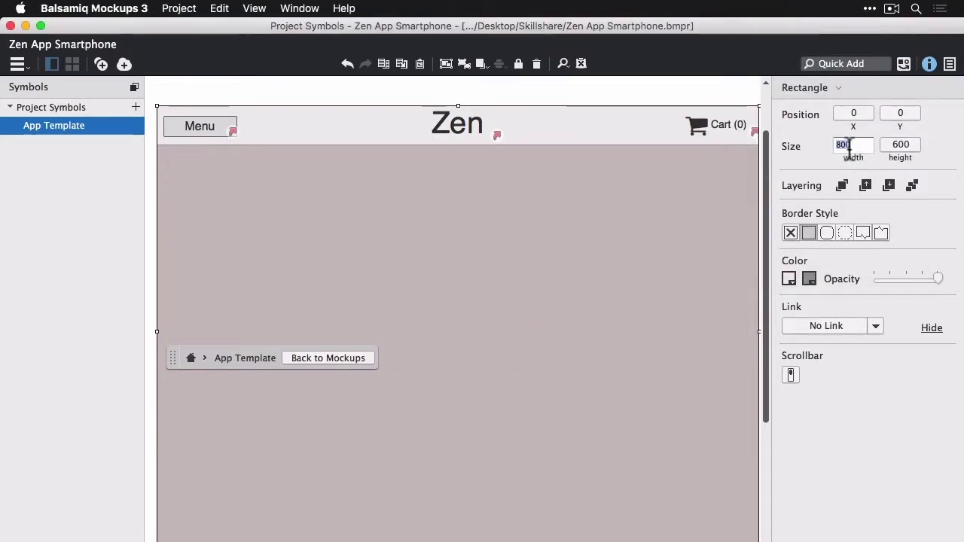
key(Tab)
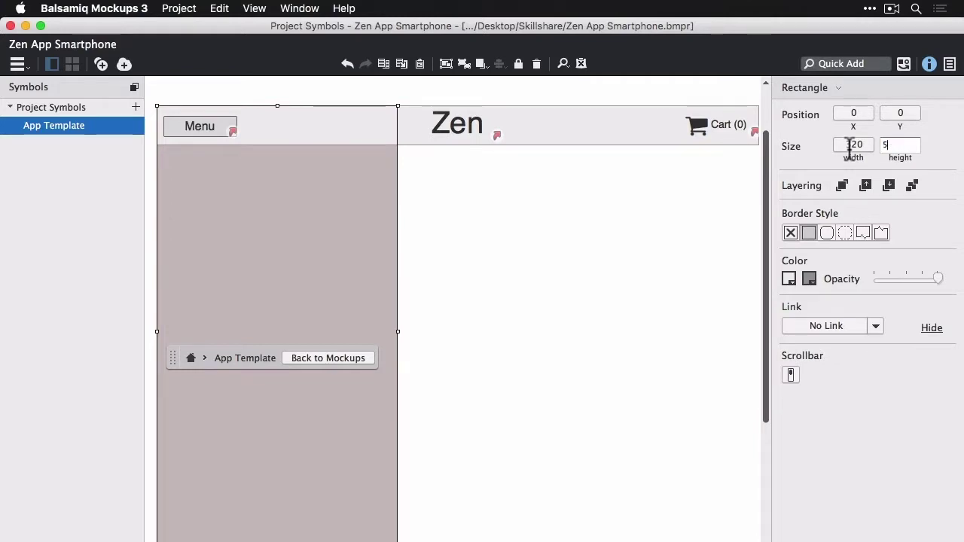
text(568)
key(Return)
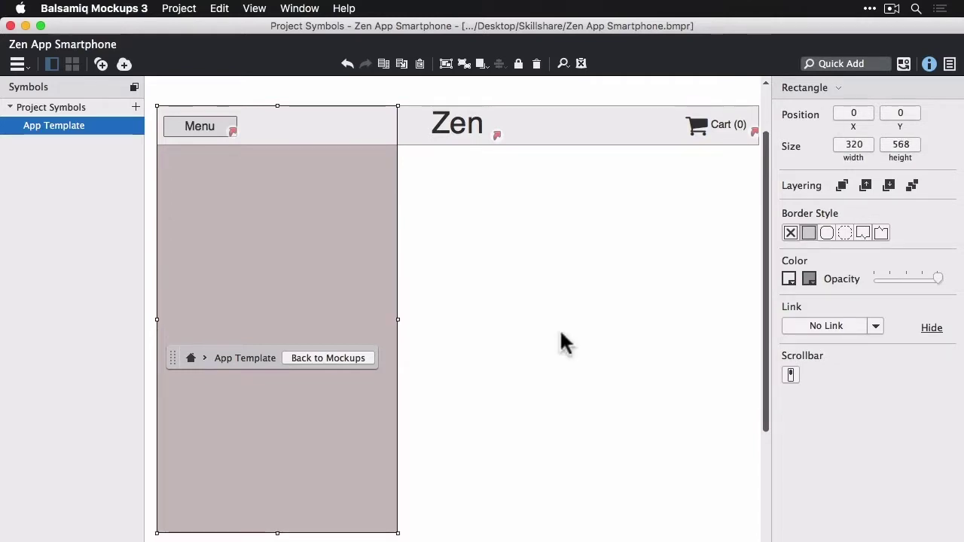
Quick Add an iPhone frame and size it to 400 by 812.
click(561, 332)
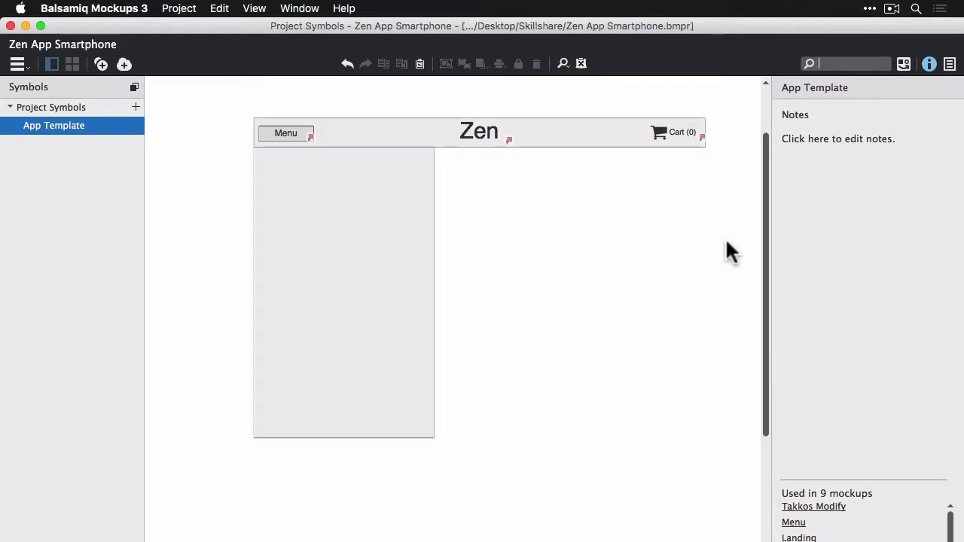
text(iph)
key(Return)
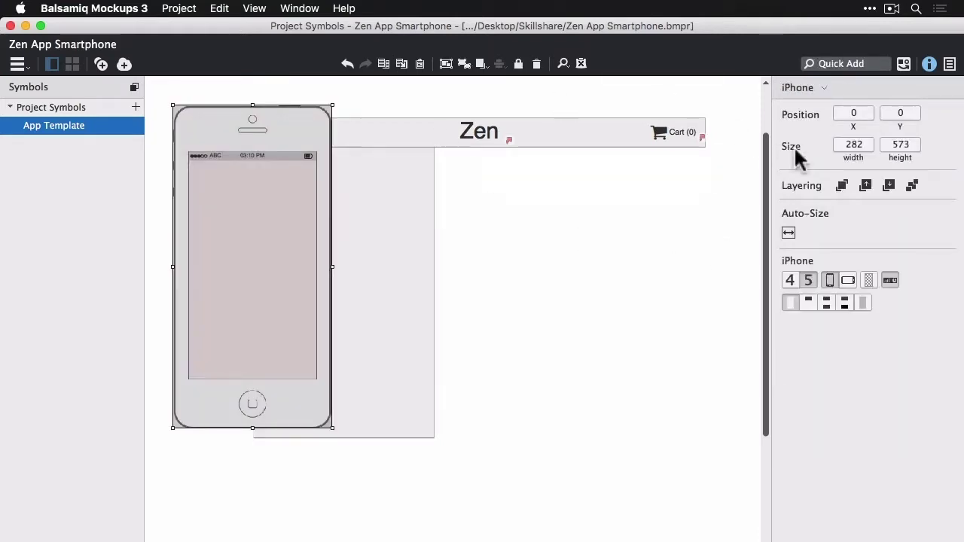
click(863, 146)
text(400)
key(Tab)
text(8)
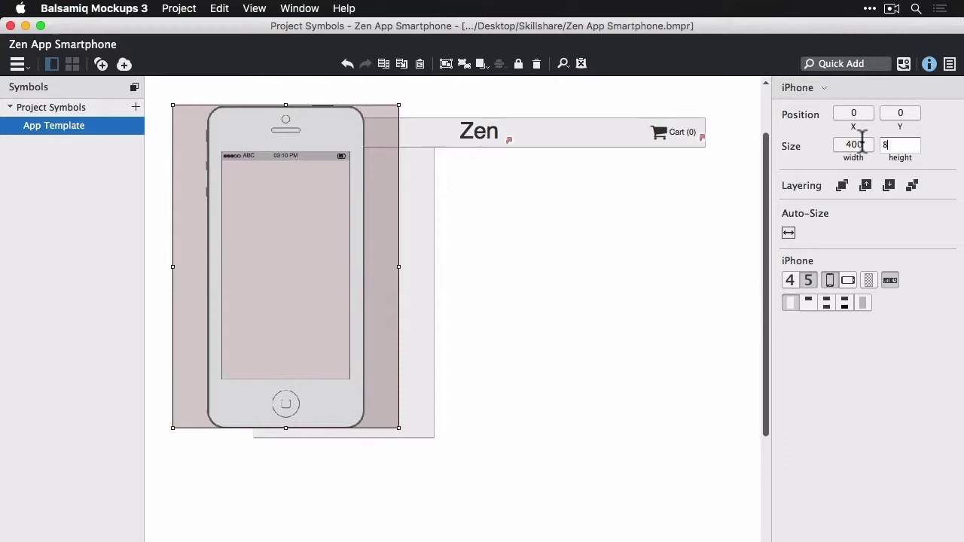
text(12)
key(Return)
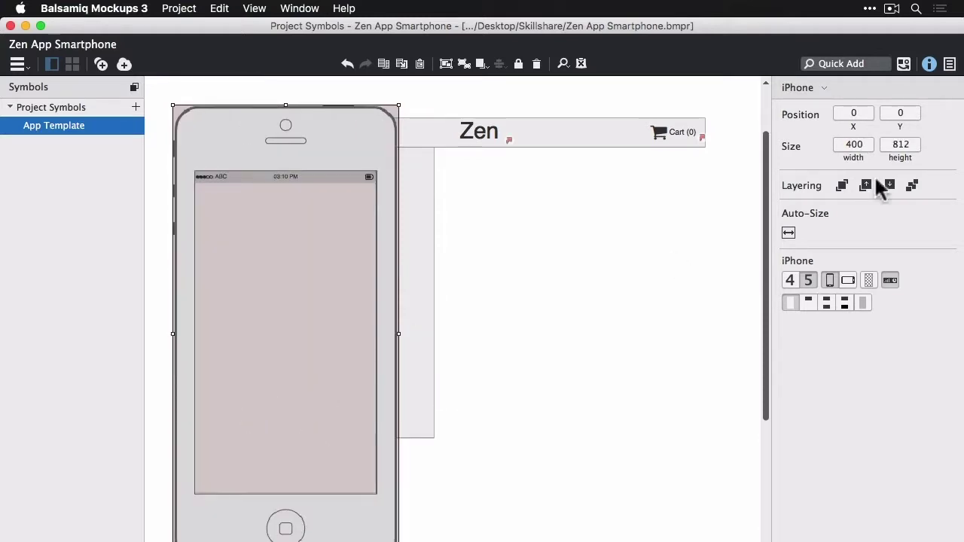
Send the iPhone to the back and position it so the template sits in its screen.
click(912, 186)
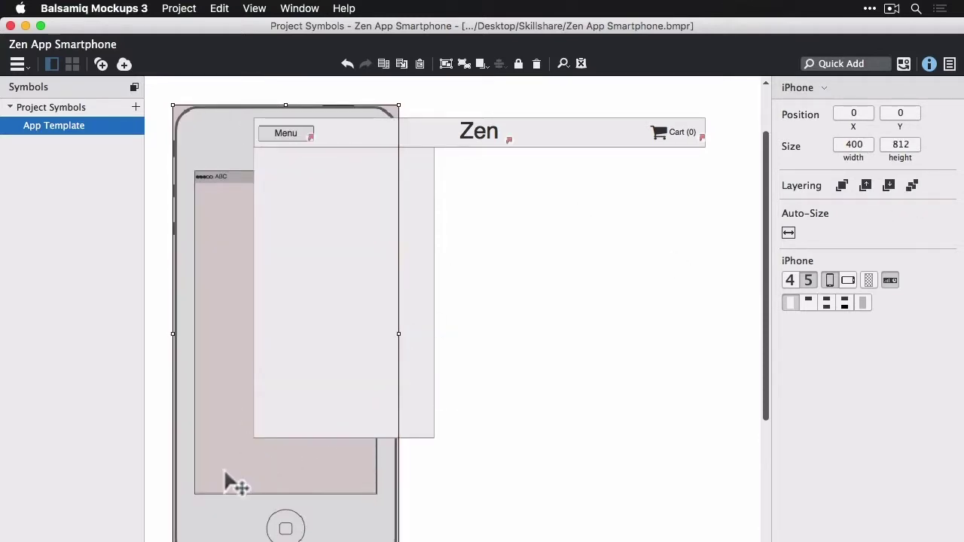
drag(224, 472, 284, 415)
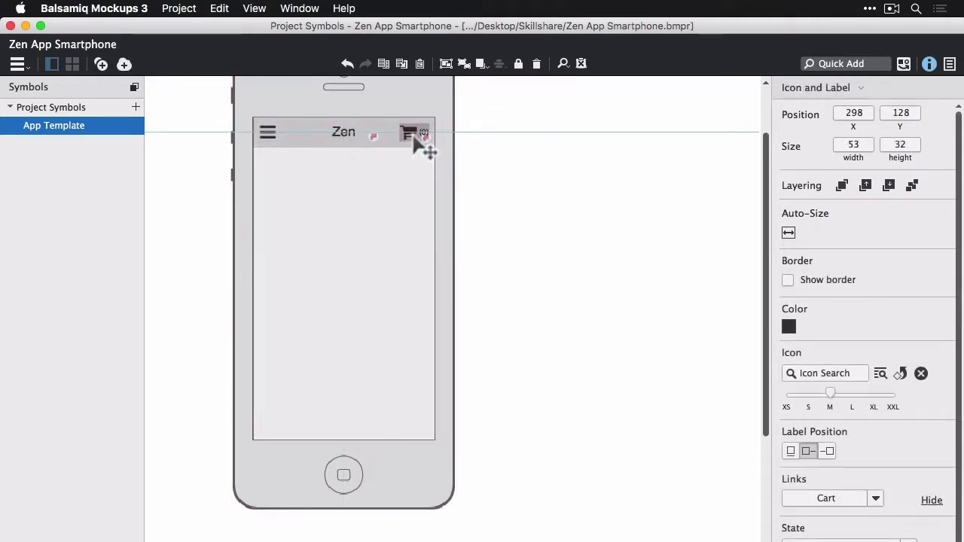
click(502, 149)
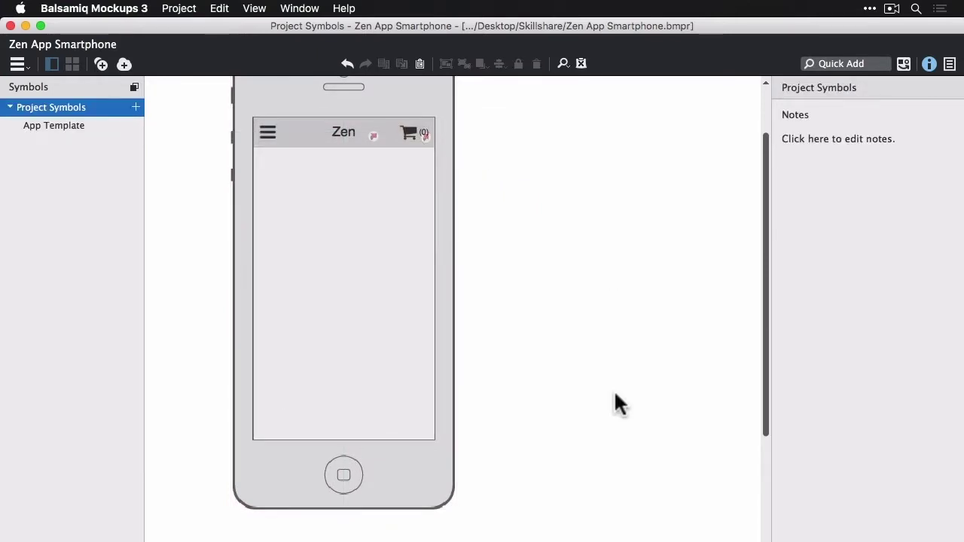
Back on the Landing mockup, revert the template instance's overridden properties.
click(23, 62)
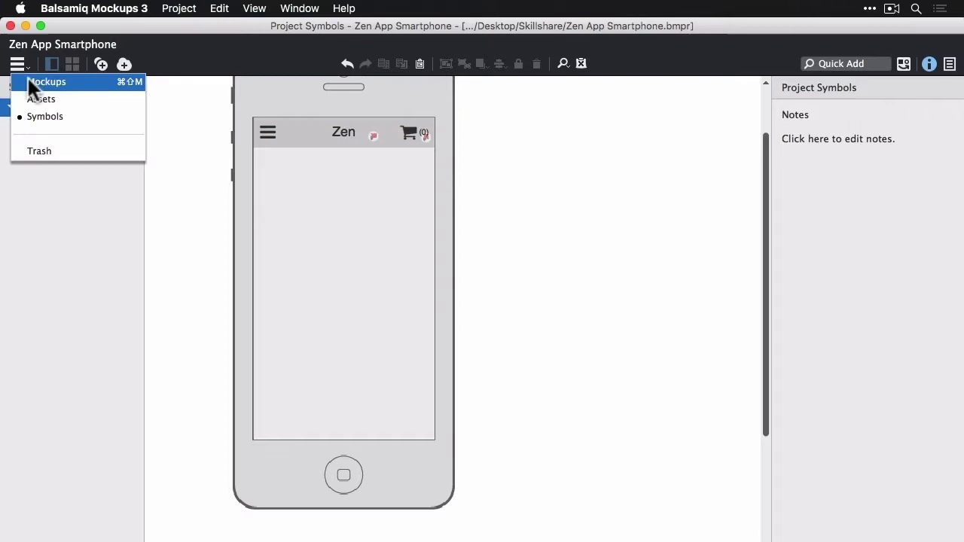
click(27, 76)
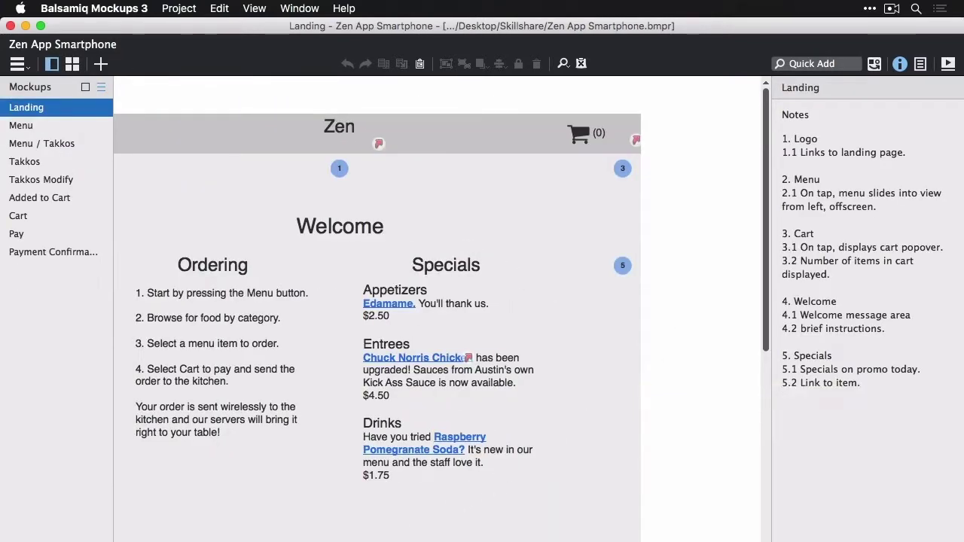
click(335, 143)
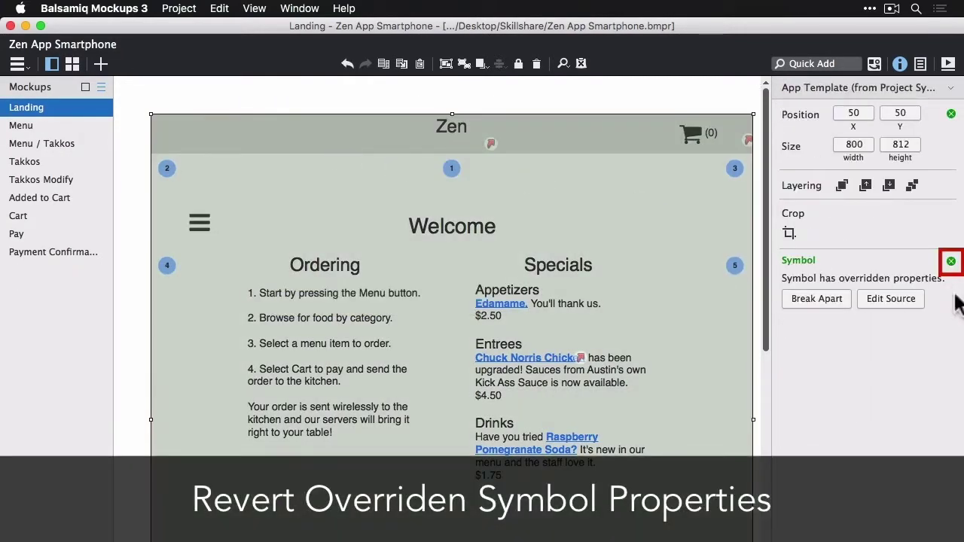
click(951, 261)
click(585, 112)
Add a Button Bar below the Zen header, stretched across the screen at width 322.
text(button)
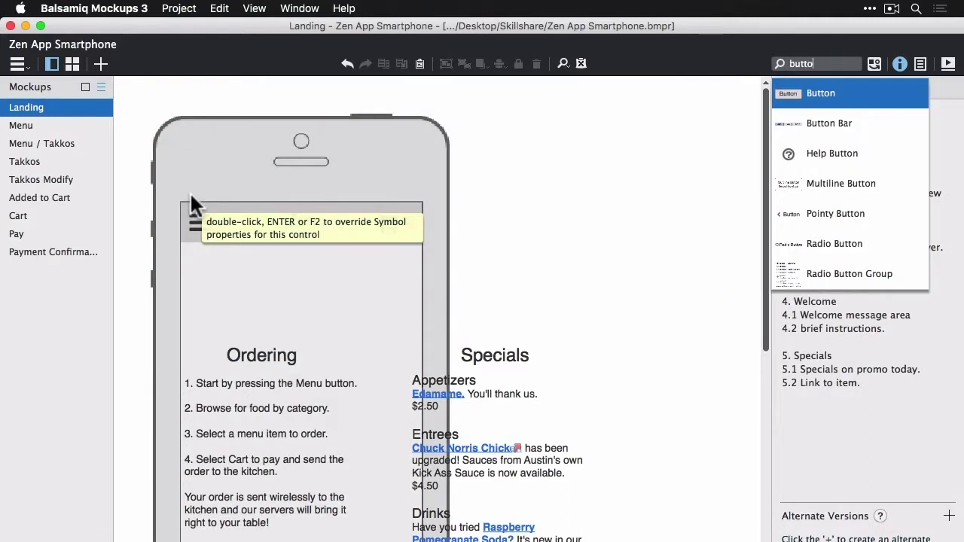
key(Down)
key(Return)
drag(211, 166, 246, 273)
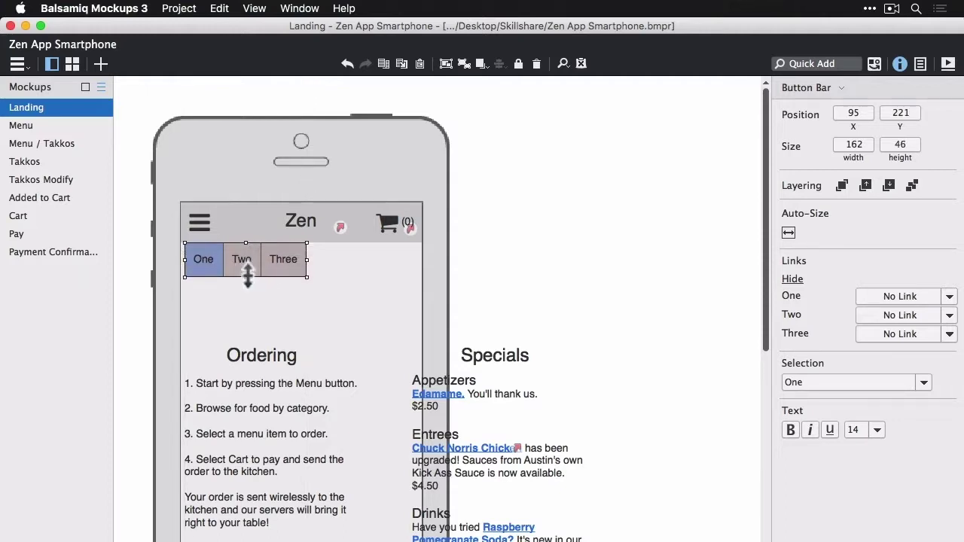
drag(307, 257, 426, 262)
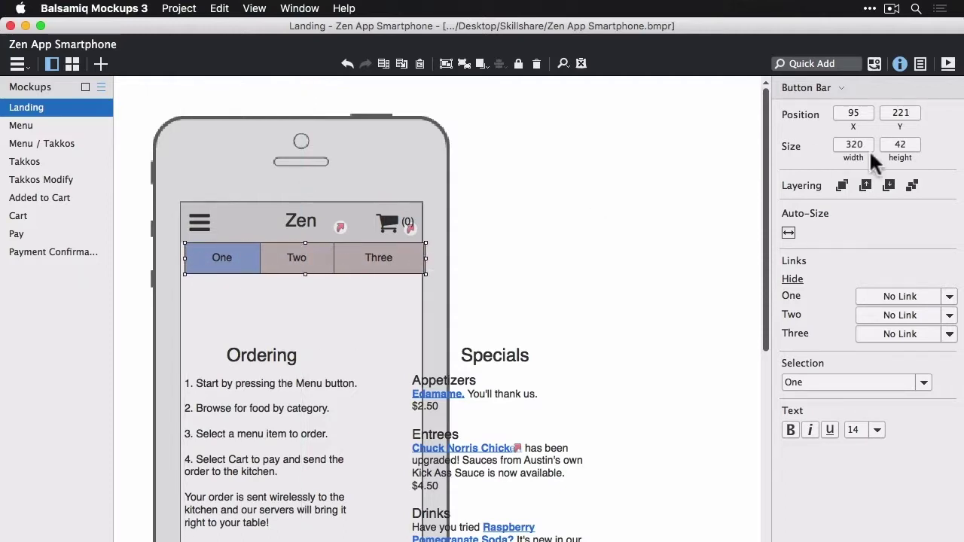
key(Left)
key(Left)
key(Left)
key(Left)
key(Left)
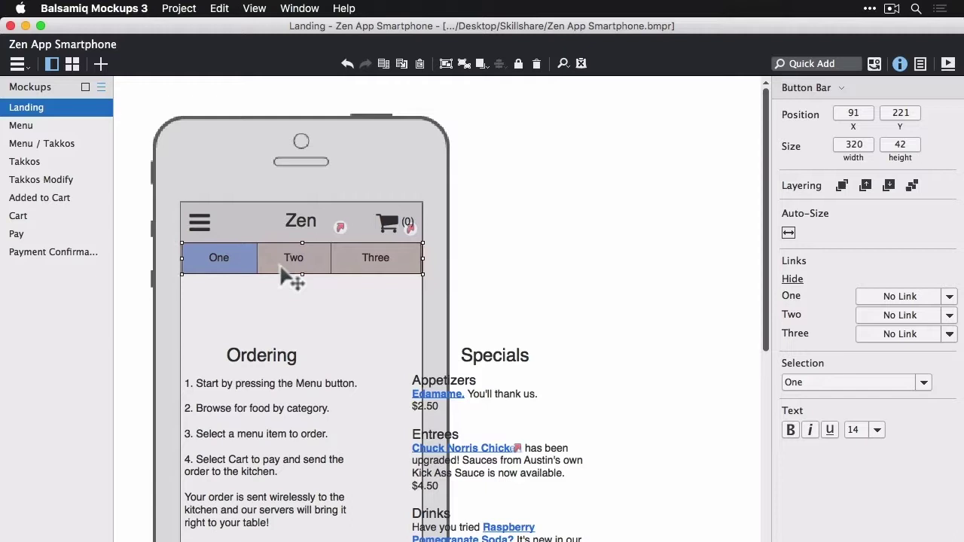
click(863, 144)
text(322)
key(Return)
click(313, 286)
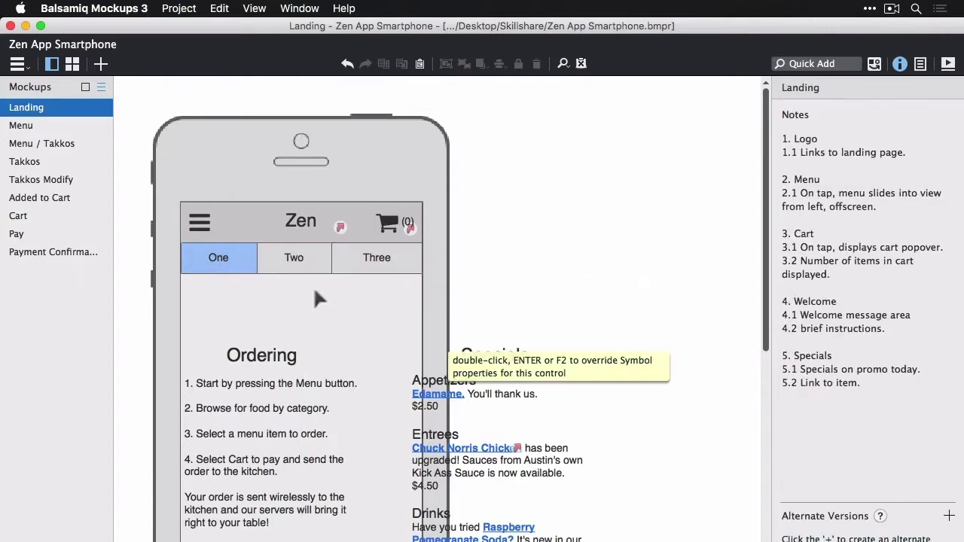
Relabel the tab bar as 'Specials, Welcome'.
double_click(302, 255)
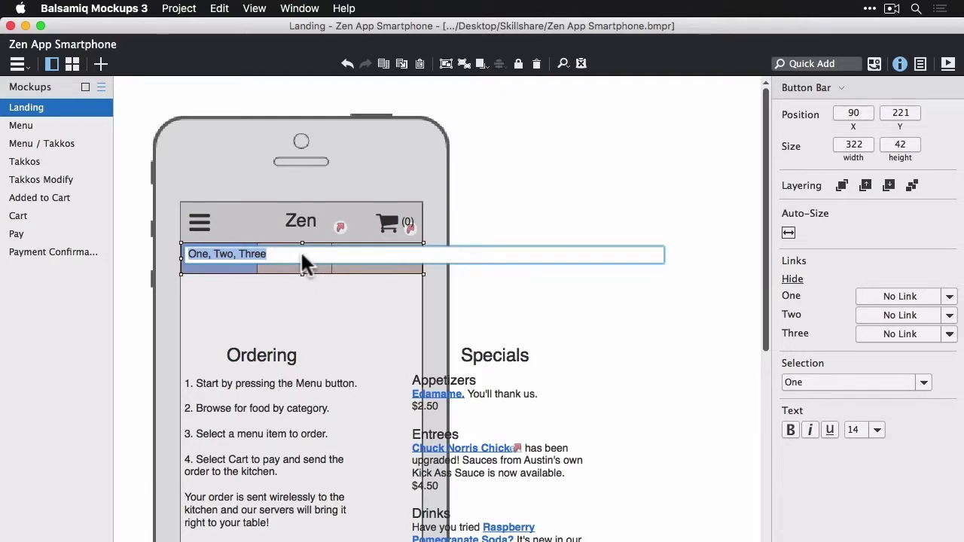
text(Specials)
key(Return)
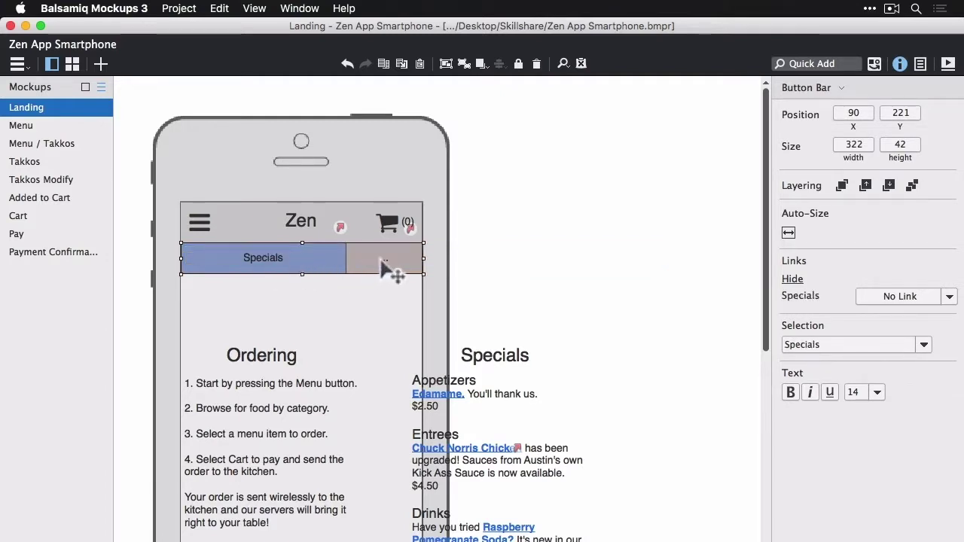
double_click(380, 260)
key(Right)
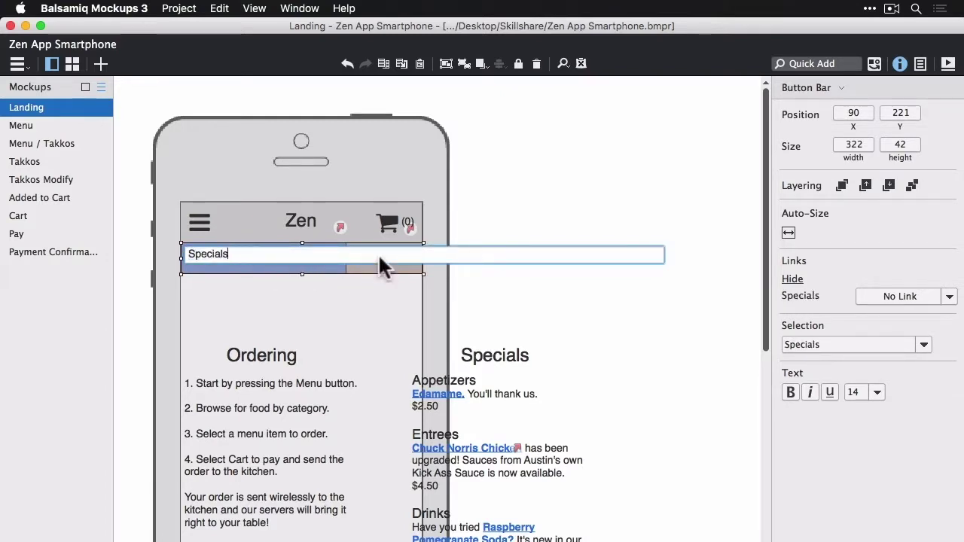
key(BackSpace)
text(s, Welcome)
Commit the two tabs and move the Ordering title and instructions outside the phone to the right.
key(Return)
click(600, 370)
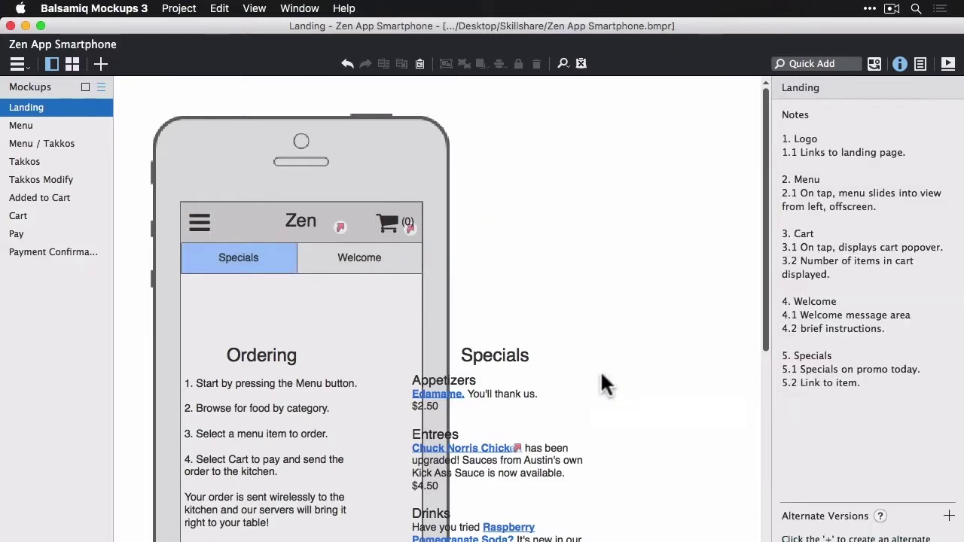
click(263, 413)
shift+click(264, 356)
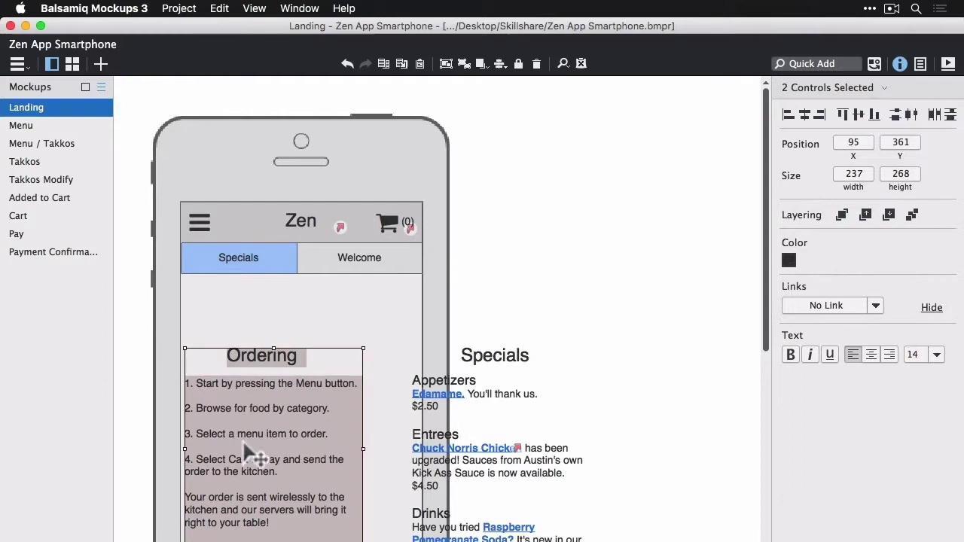
scroll(550, 417, down, 3)
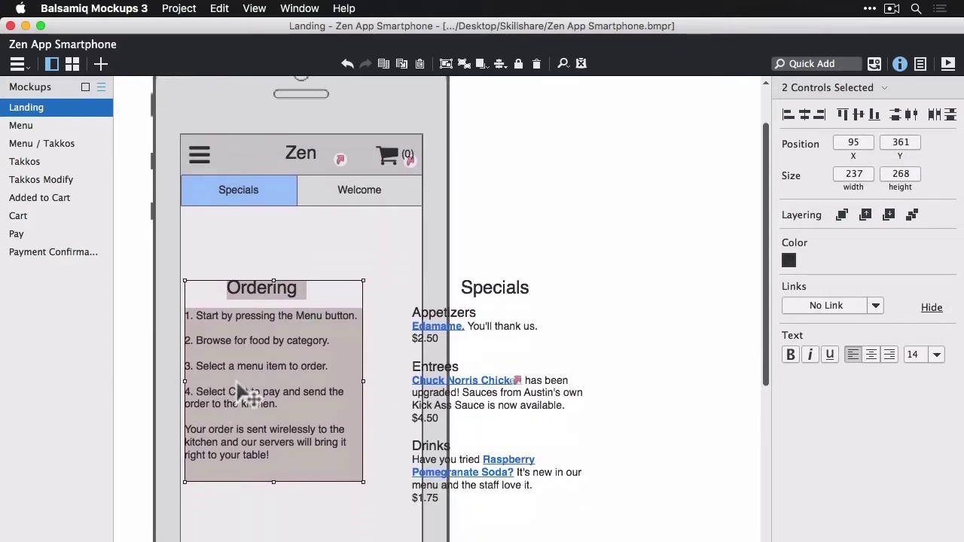
drag(238, 381, 633, 267)
click(493, 356)
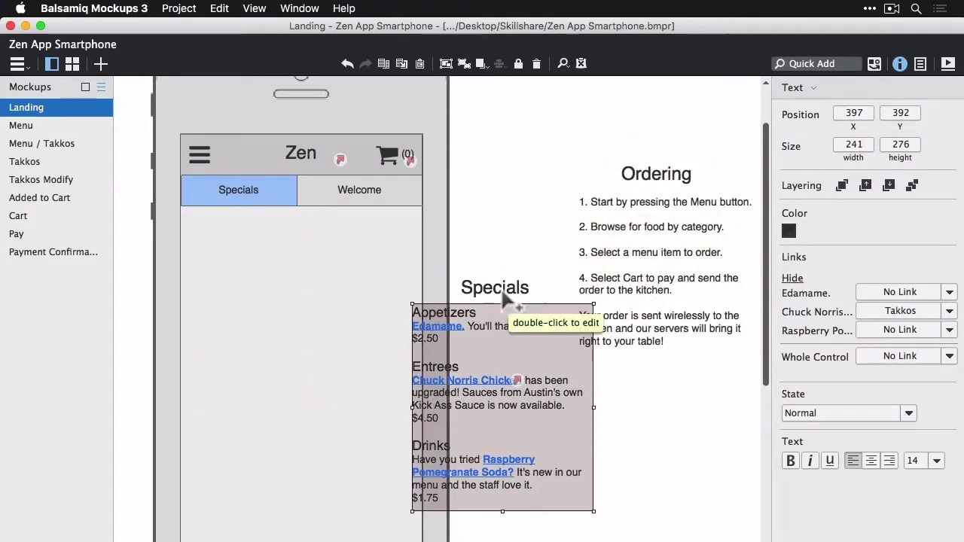
click(714, 109)
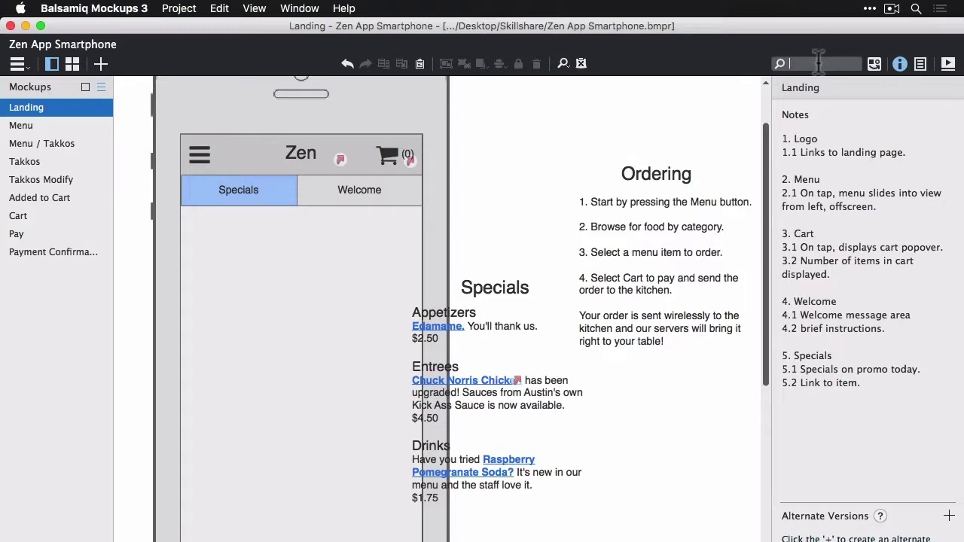
Add the zen-takko image below the Specials tab, shrunk, bordered, sketch-styled and 152 tall.
text(tak)
key(Return)
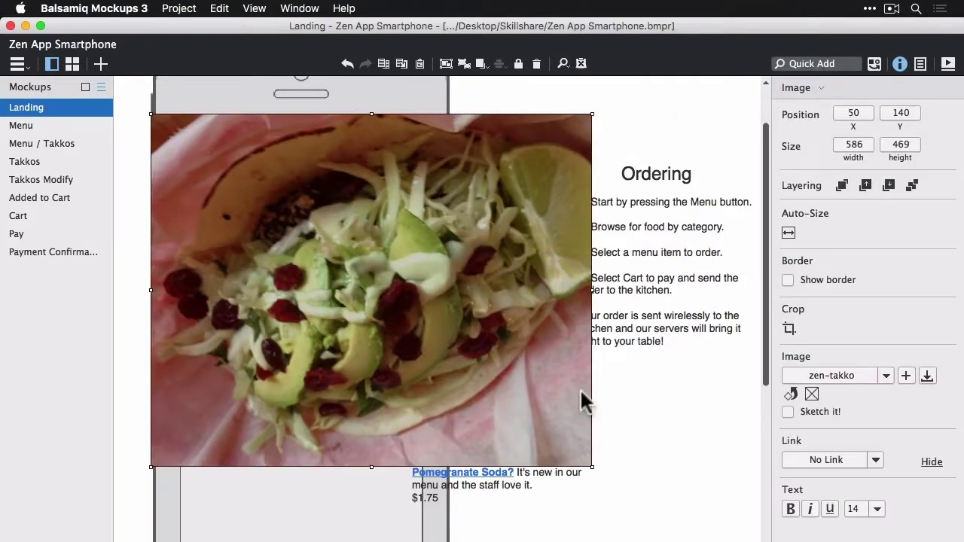
drag(592, 467, 268, 228)
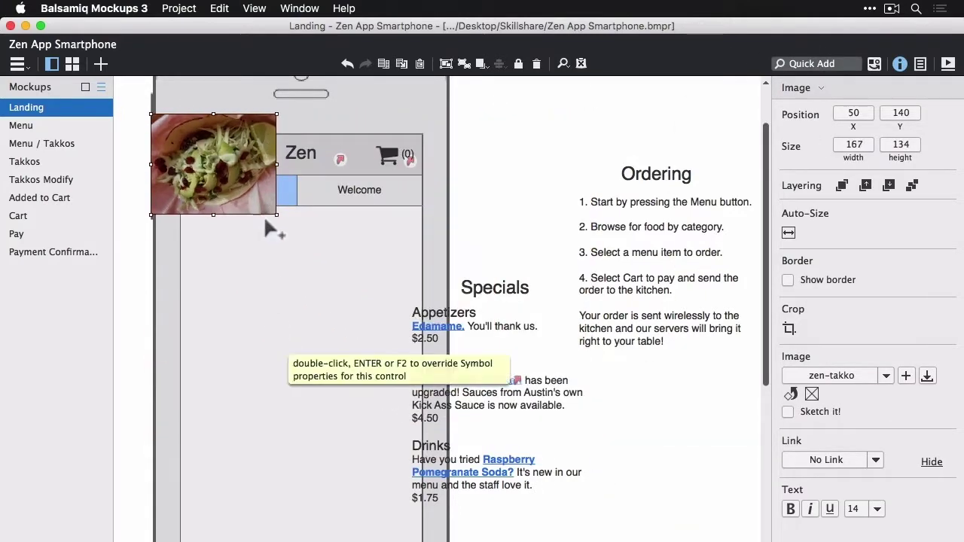
drag(236, 151, 266, 243)
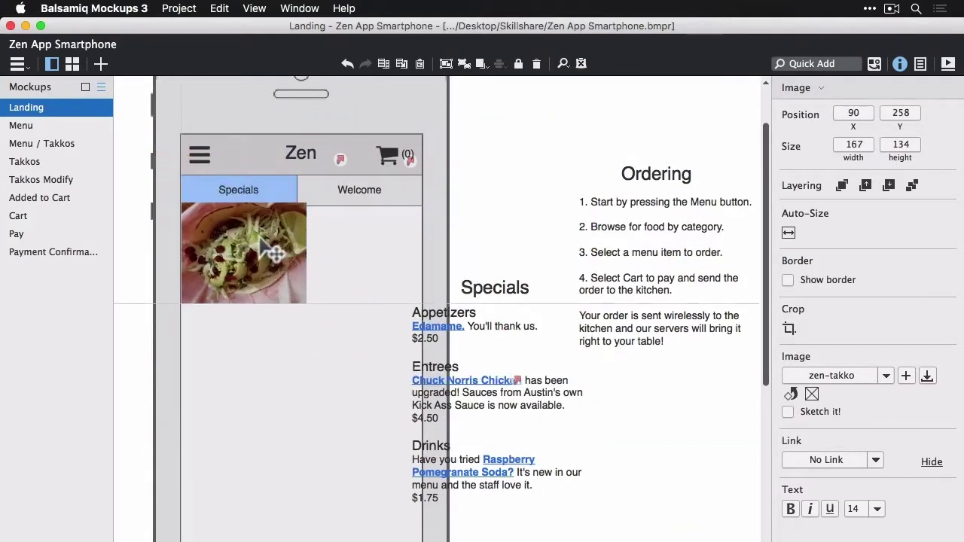
click(812, 283)
click(806, 411)
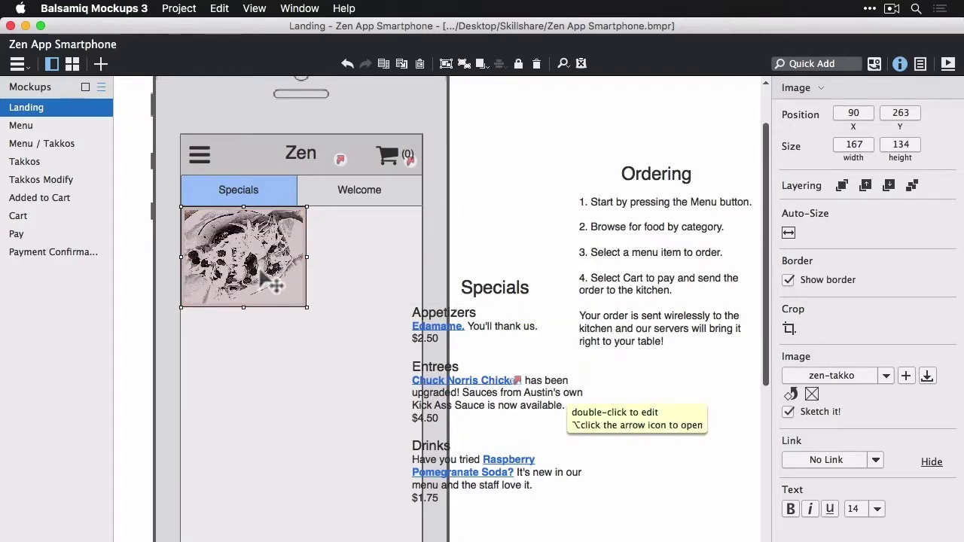
drag(306, 308, 305, 320)
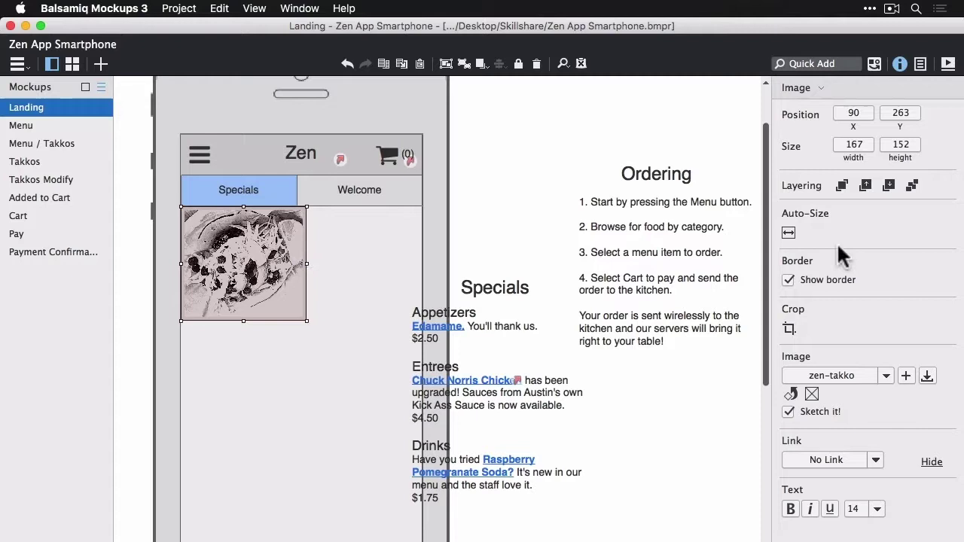
Crop the food image's right and bottom edges and narrow it to 154 wide.
click(788, 329)
drag(273, 253, 299, 253)
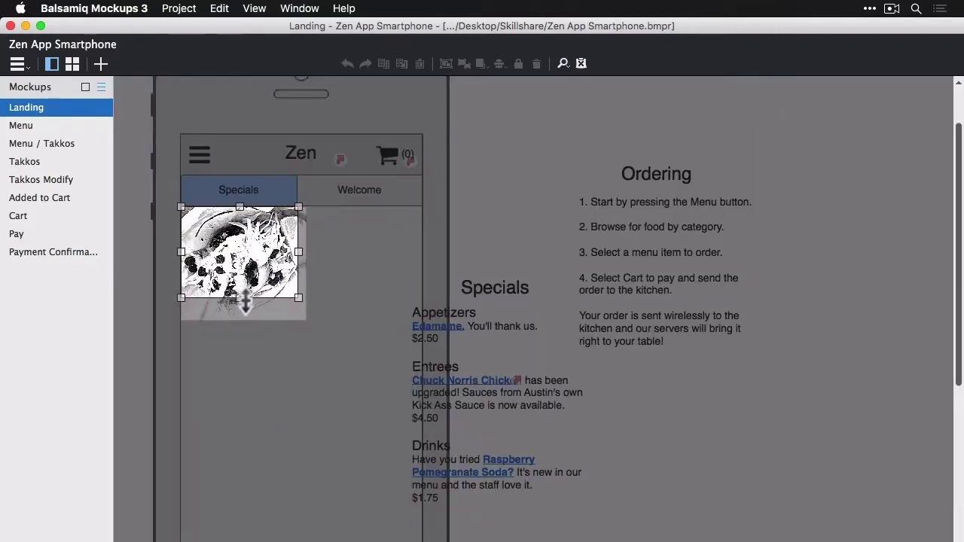
drag(239, 298, 247, 326)
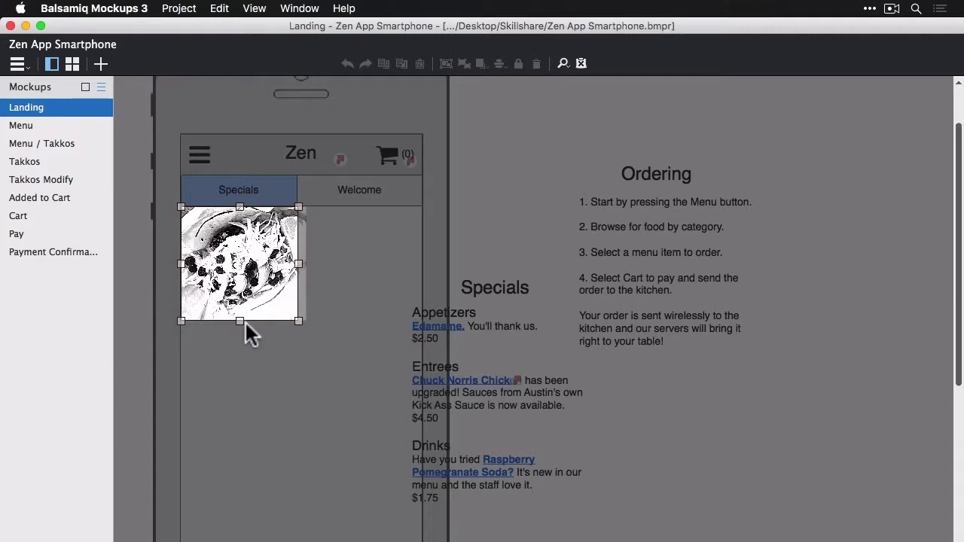
click(310, 368)
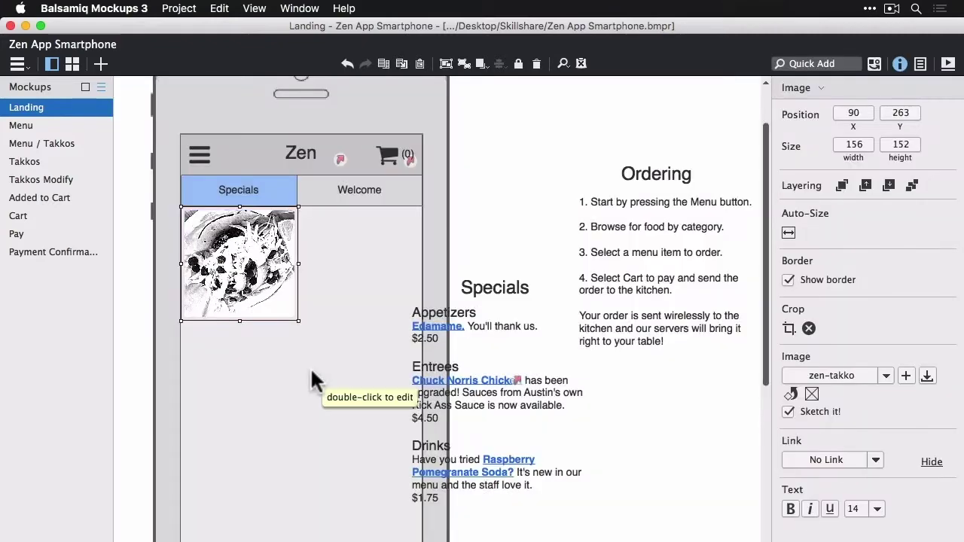
click(350, 240)
click(292, 263)
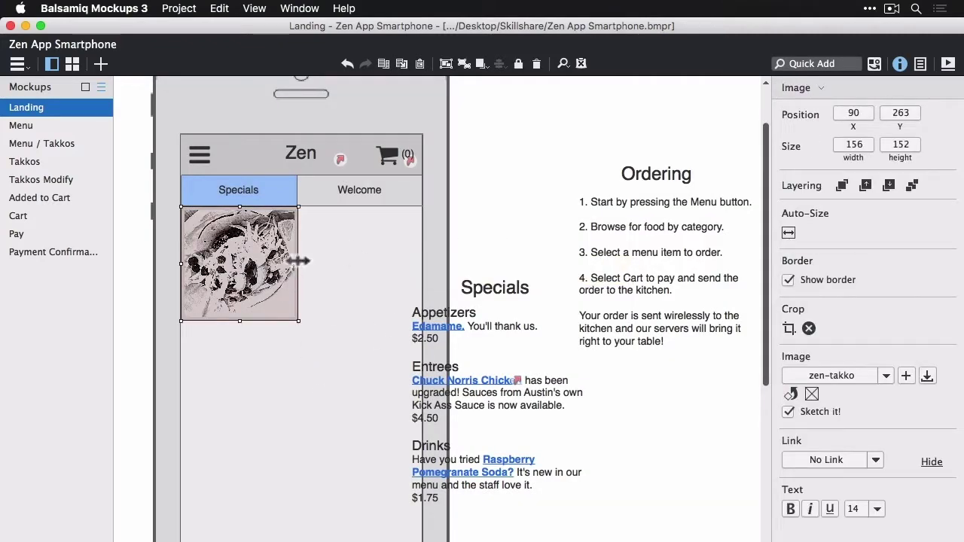
drag(298, 262, 297, 262)
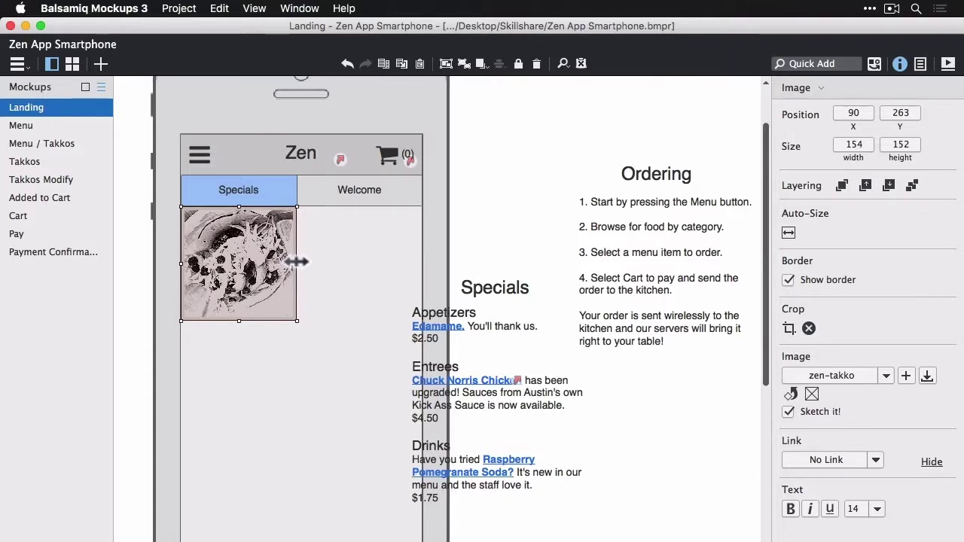
click(489, 226)
Paste a dark grey, semi-transparent rectangle across the bottom of the food image.
key(ctrl+v)
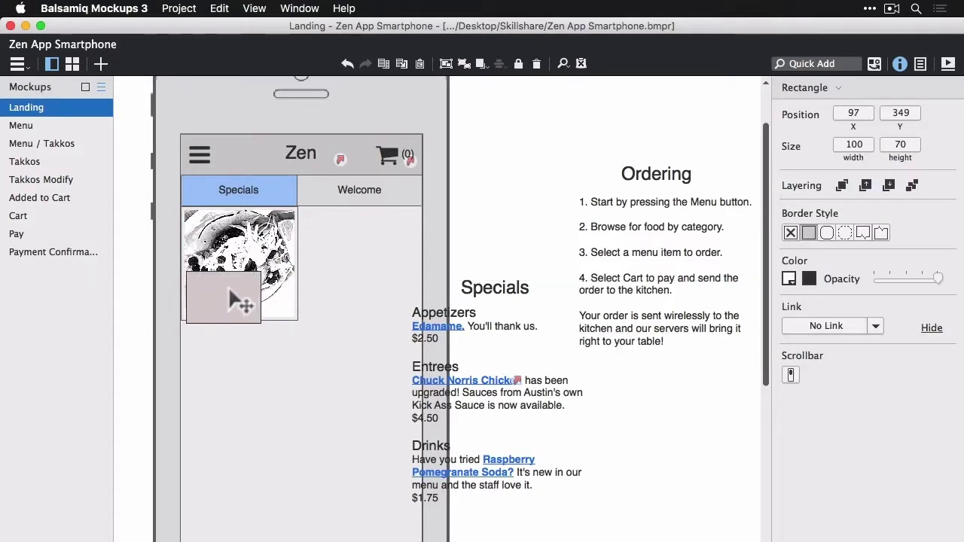
drag(230, 299, 298, 299)
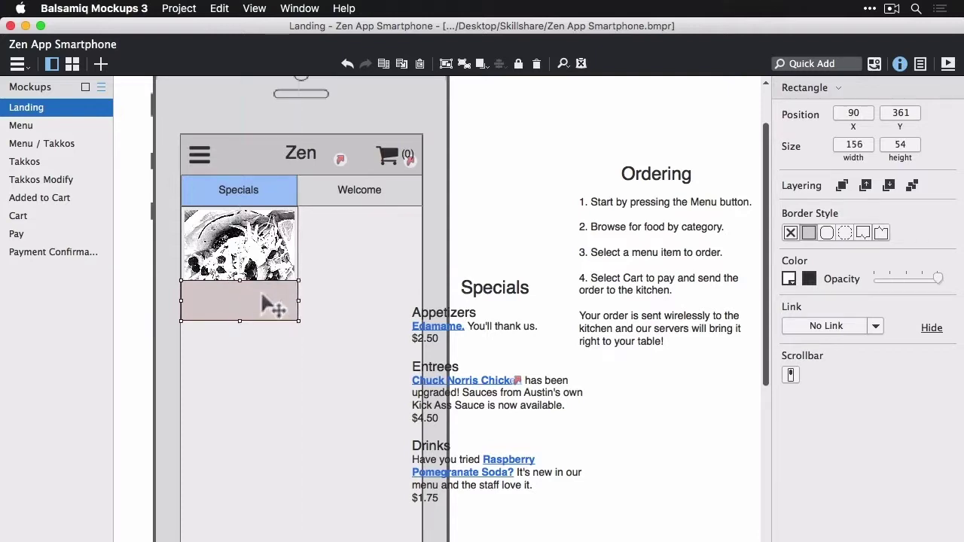
drag(242, 281, 241, 286)
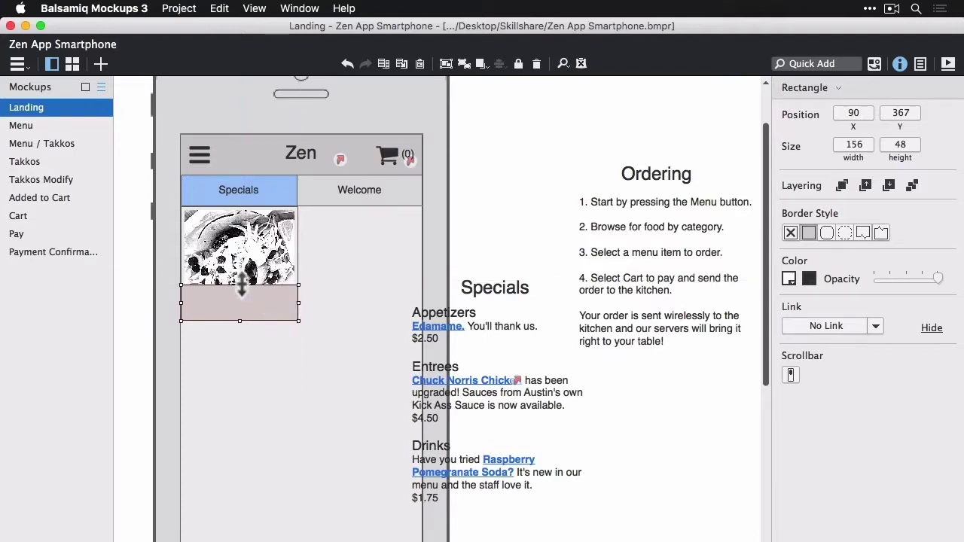
click(789, 278)
click(804, 315)
click(894, 279)
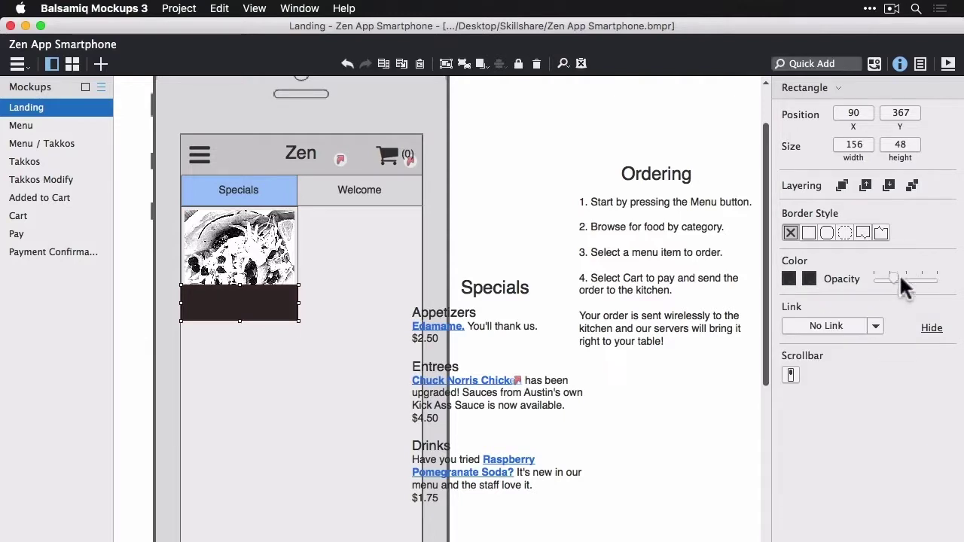
drag(902, 277, 880, 277)
Remove the image's border, then select the overlay and image together.
click(255, 265)
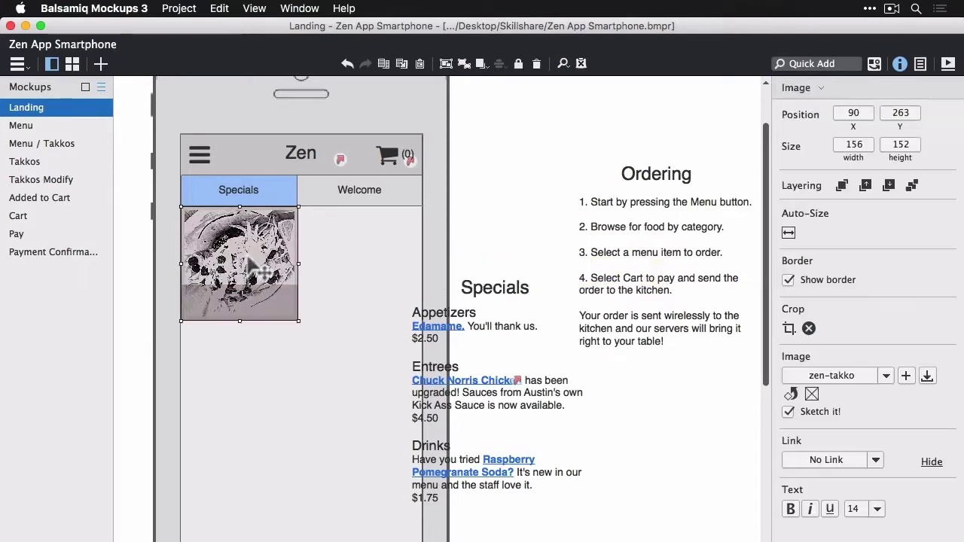
click(837, 283)
click(350, 247)
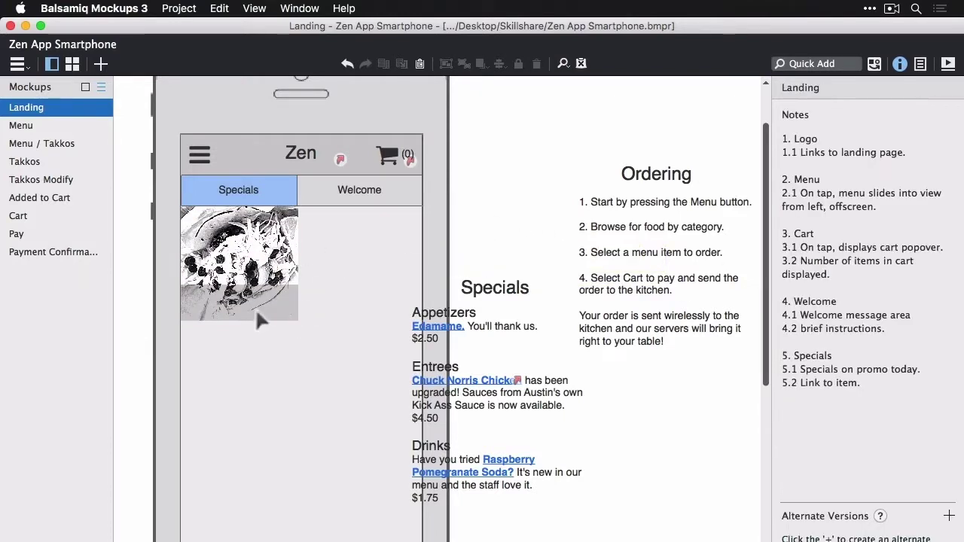
click(255, 308)
shift+click(260, 273)
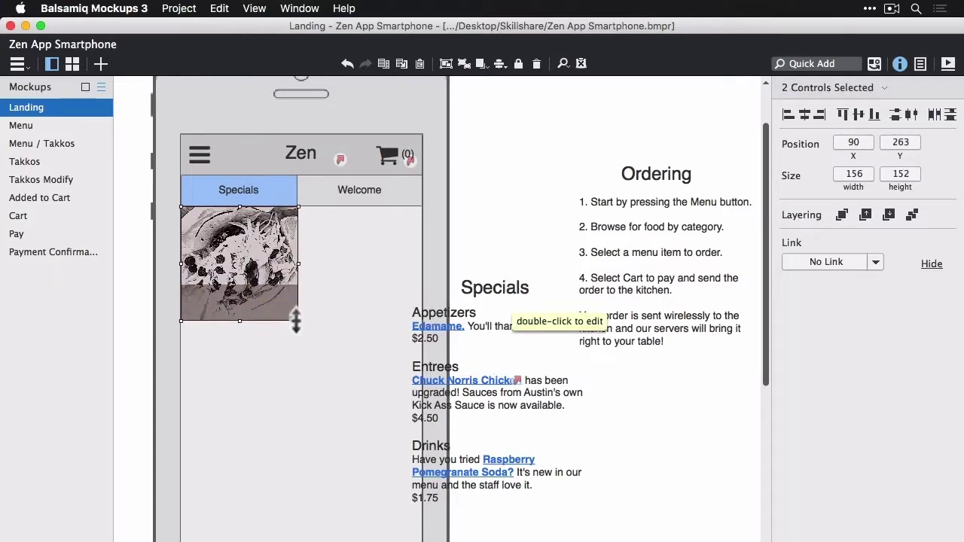
Shrink the food image and its overlay slightly and move them inward.
drag(298, 320, 285, 308)
drag(251, 260, 260, 268)
click(512, 237)
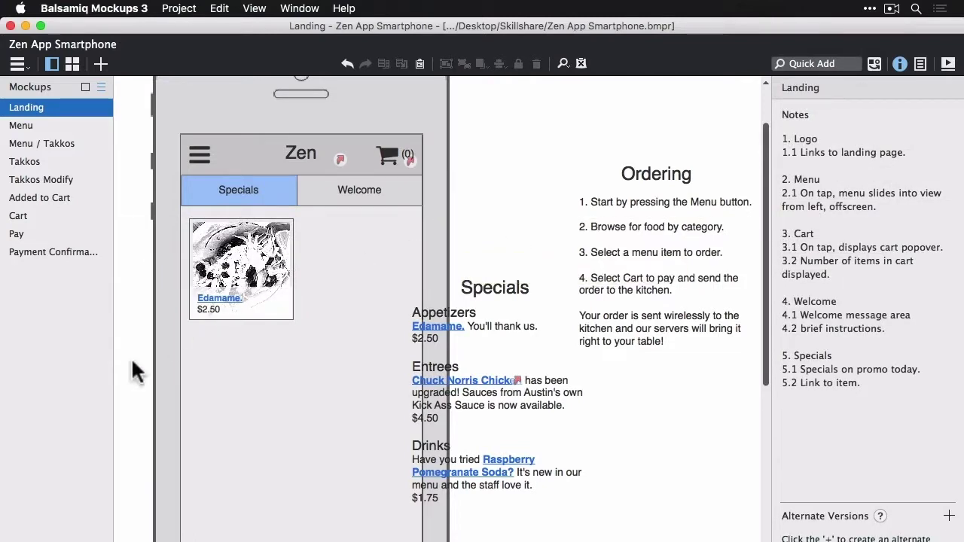
Group the image, overlay and Edamame caption into a card and duplicate it to the right.
mouse_move(131, 357)
mouse_down()
mouse_move(268, 311)
mouse_move(315, 213)
mouse_up()
key(super+g)
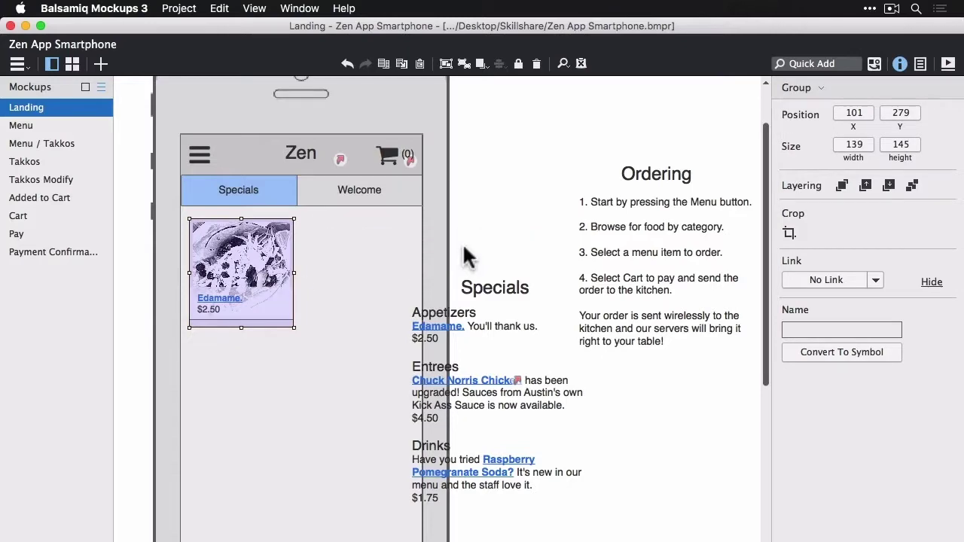
key(super+d)
key(shift+Right)
key(shift+Right)
key(shift+Right)
key(shift+Right)
key(shift+Right)
key(shift+Right)
key(shift+Right)
key(shift+Right)
key(shift+Right)
key(shift+Right)
key(shift+Right)
key(shift+Right)
key(shift+Right)
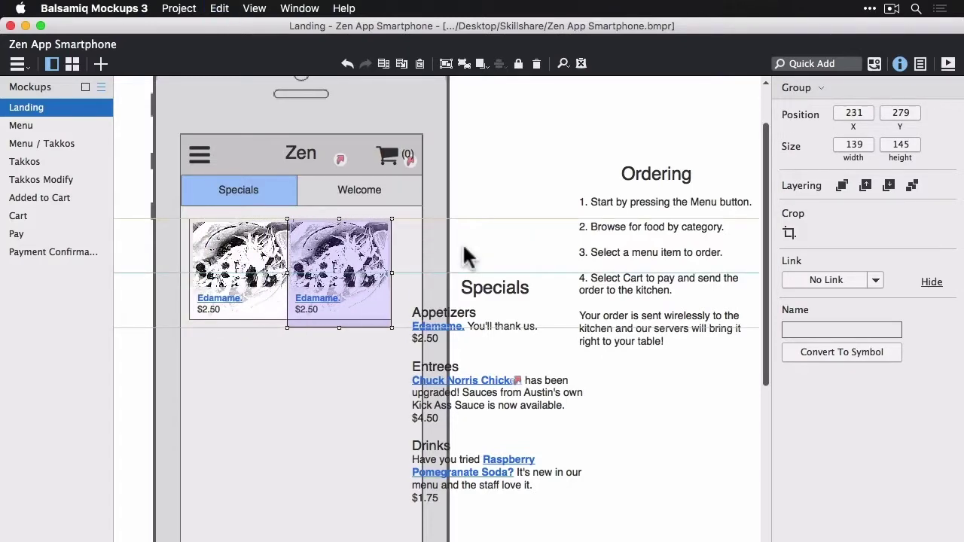
key(shift+Right)
key(shift+Right)
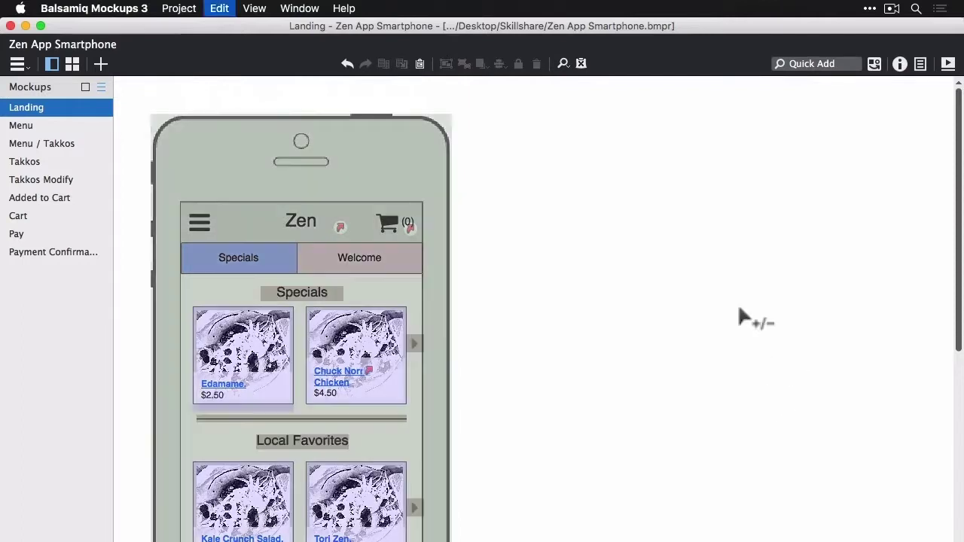
On the Menu mockup, delete the old grey background and the Specials text block.
click(38, 127)
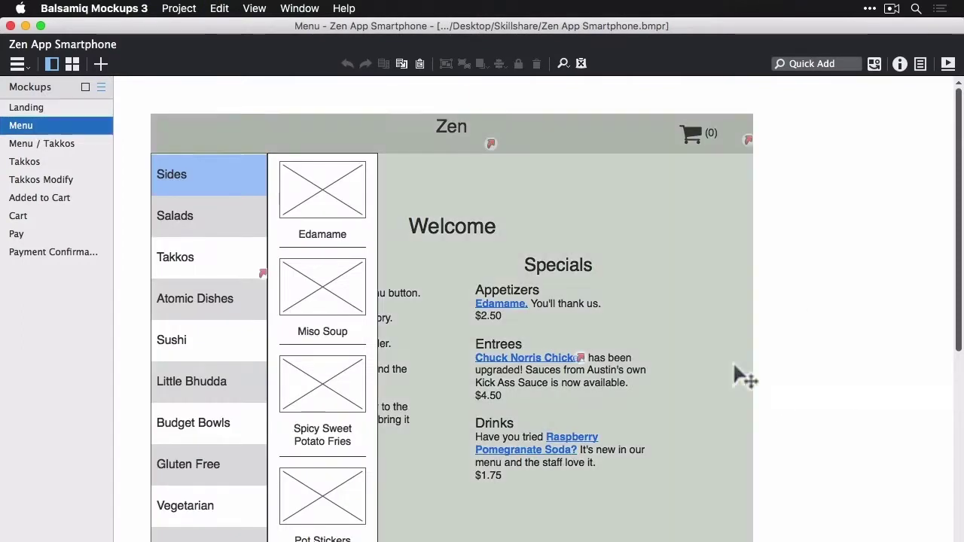
click(733, 365)
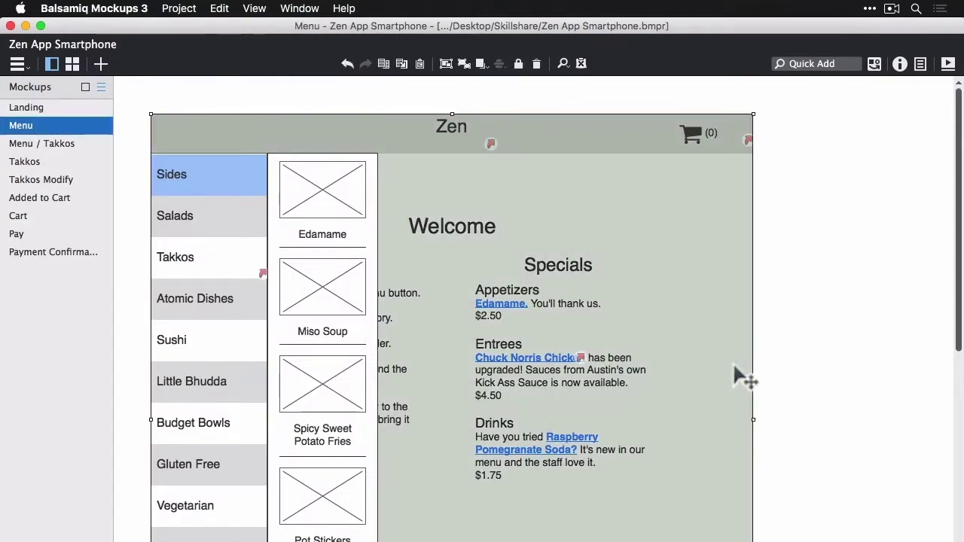
key(Delete)
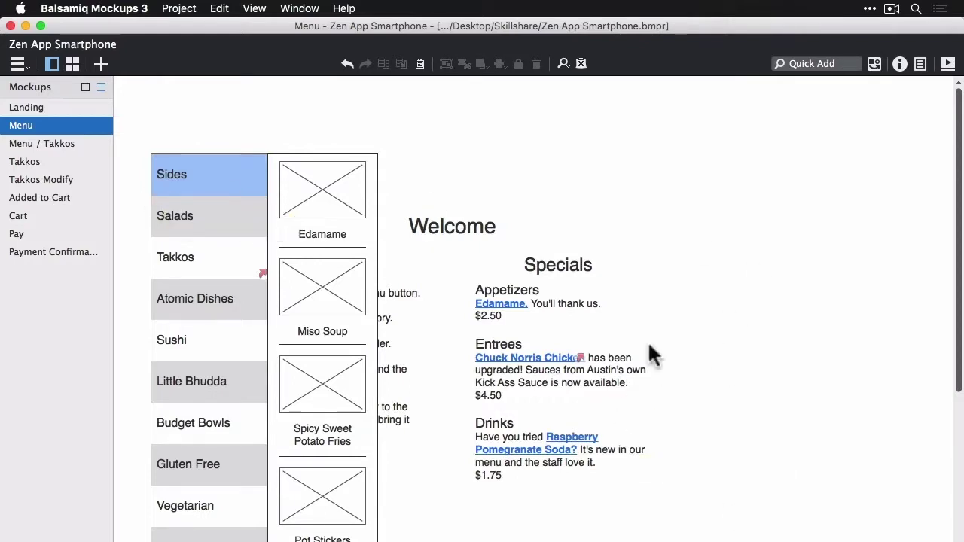
click(570, 382)
key(Delete)
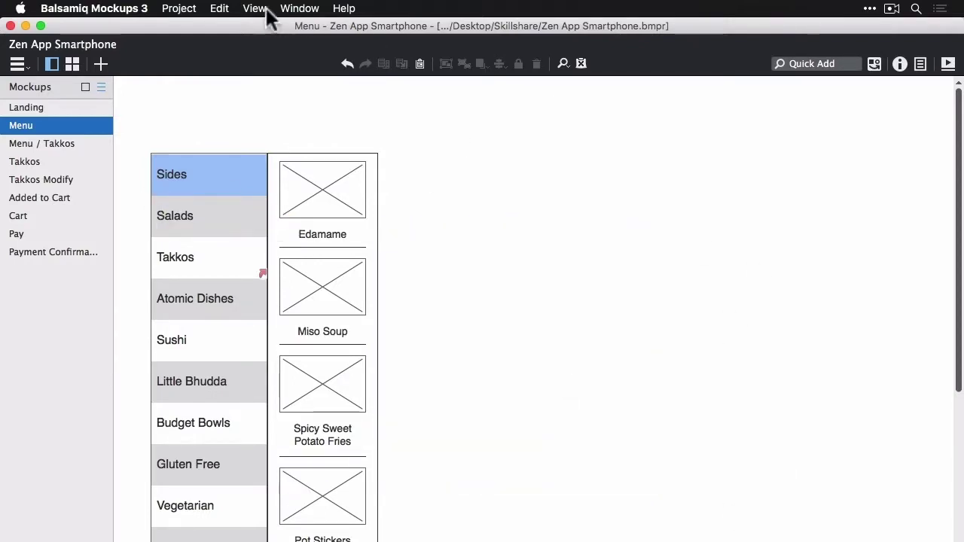
Paste the phone template in place, group it, send it to back and lock it.
click(219, 8)
click(240, 104)
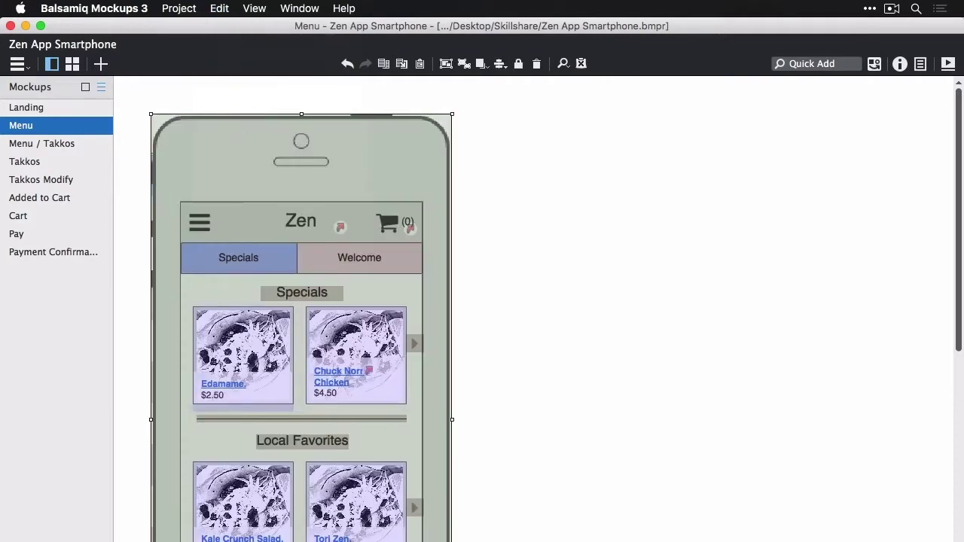
click(220, 9)
click(250, 244)
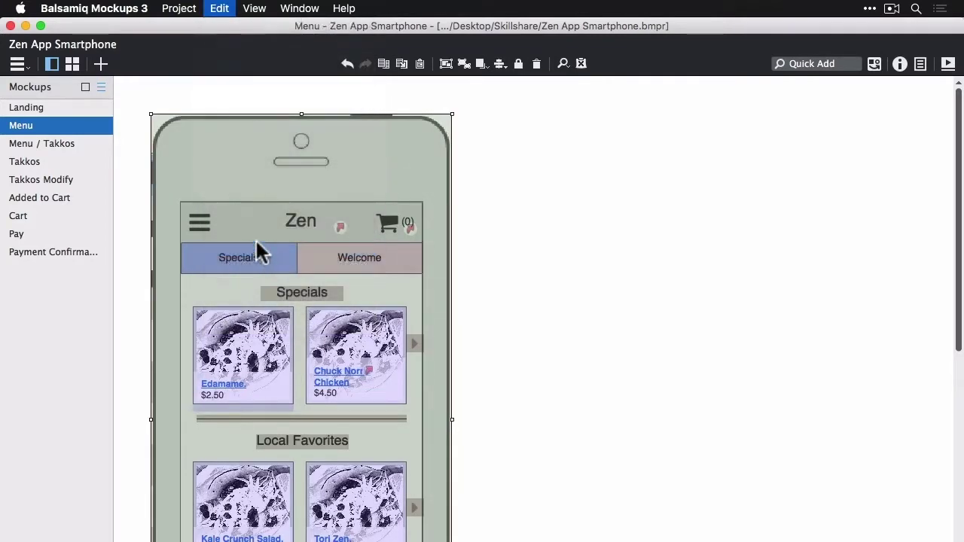
right_click(403, 165)
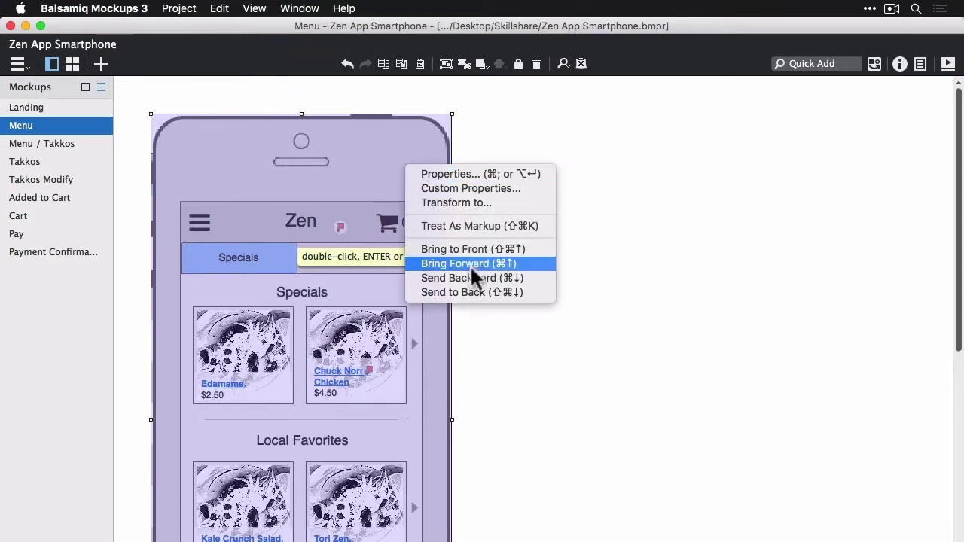
click(473, 293)
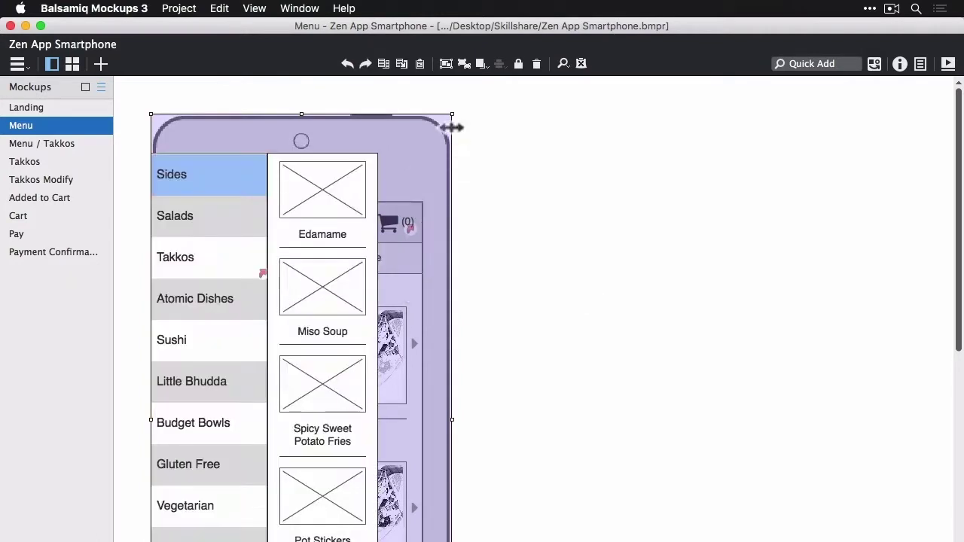
click(522, 61)
Move the food column aside and fit the category list inside the phone under the Zen header.
scroll(276, 527, down, 1)
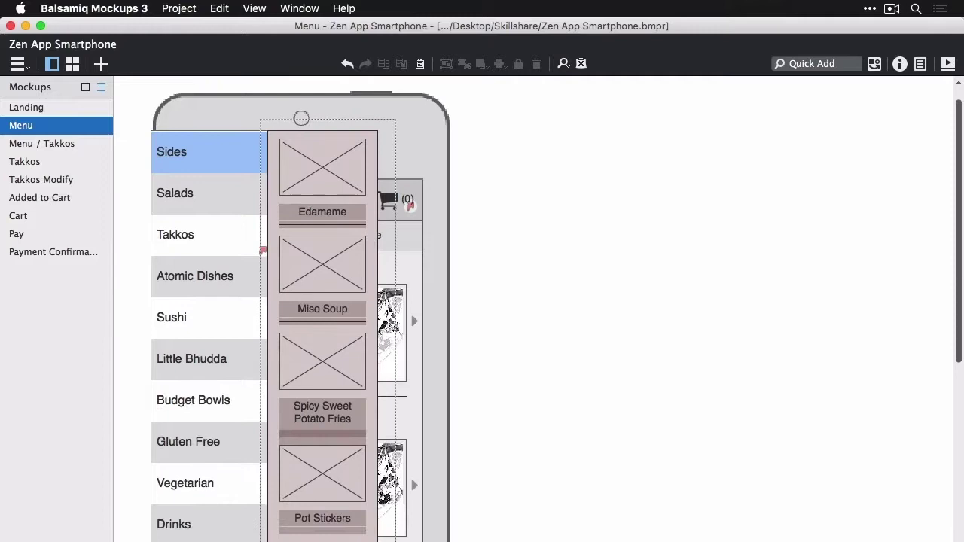
drag(351, 290, 529, 307)
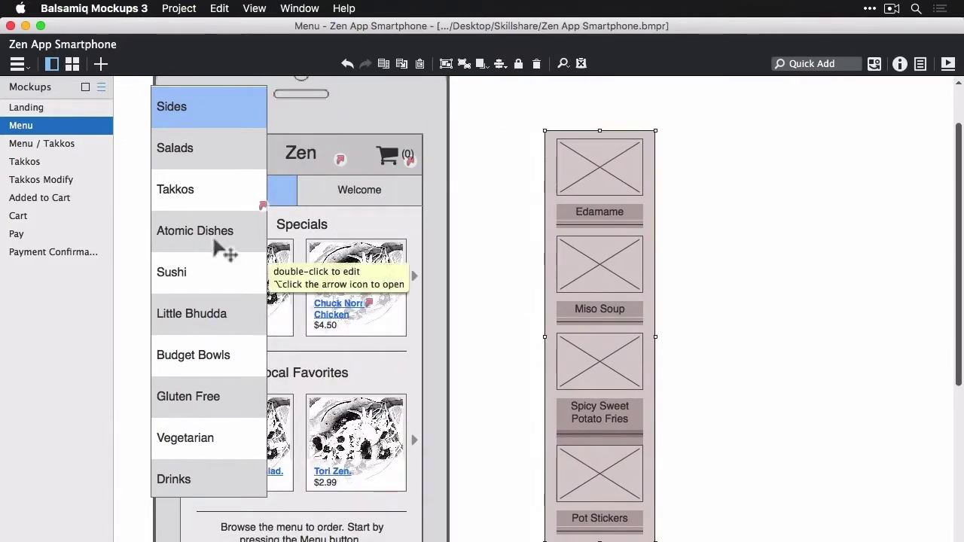
drag(215, 243, 244, 329)
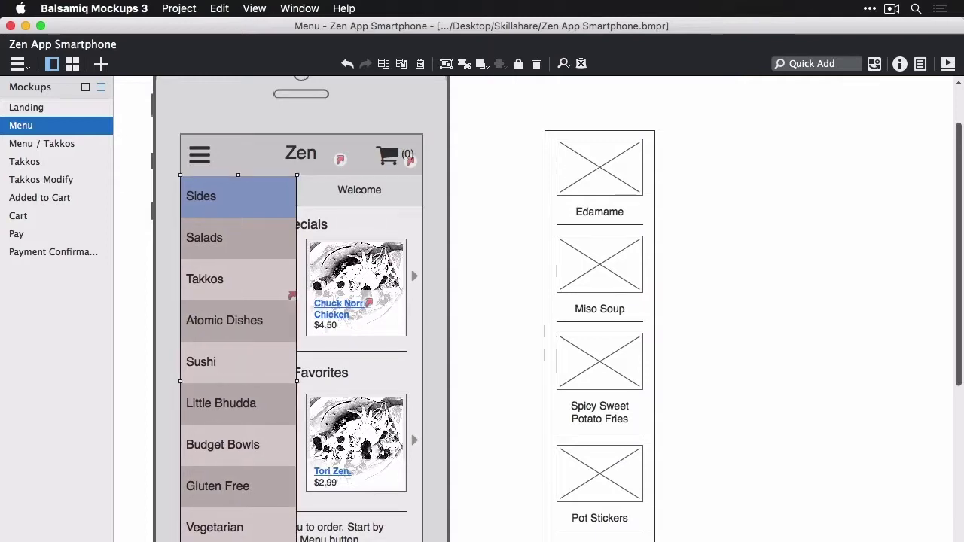
mouse_move(294, 381)
mouse_down()
mouse_move(273, 383)
mouse_move(297, 381)
mouse_up()
scroll(259, 478, down, 1)
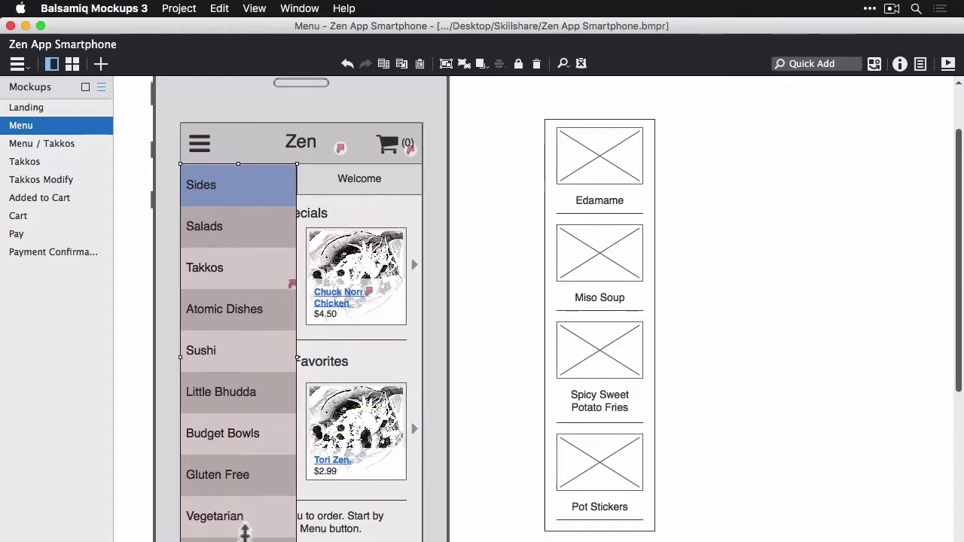
drag(248, 527, 249, 540)
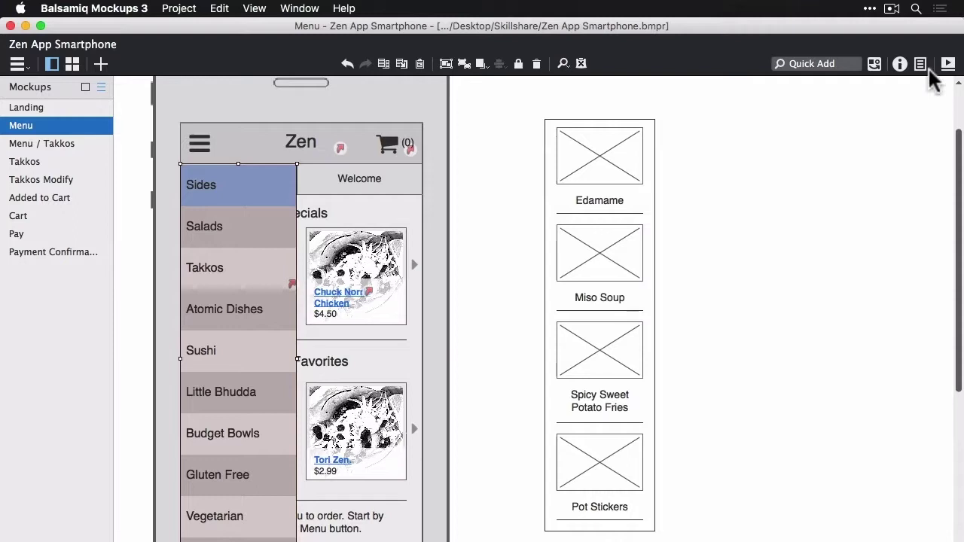
Set the category list's row height to 52 so Drinks fits.
click(901, 64)
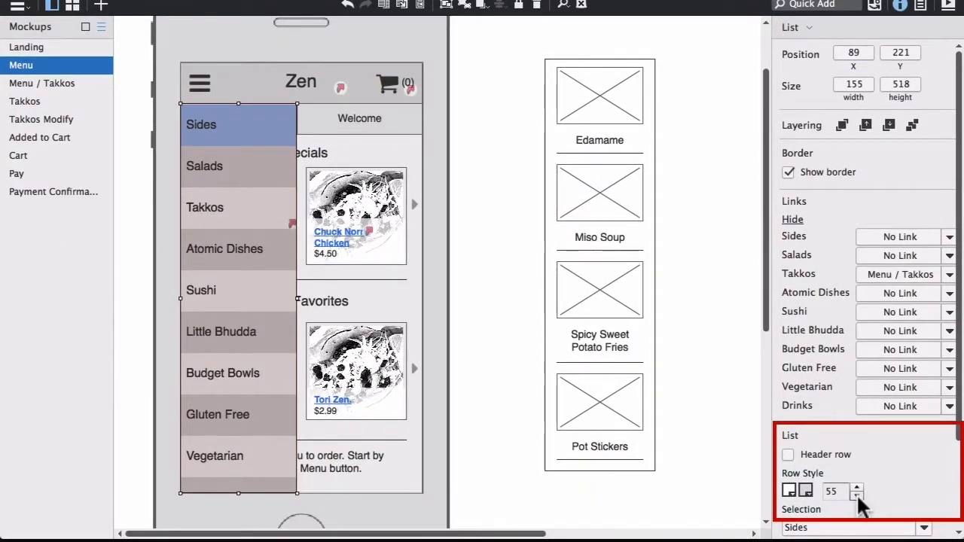
click(857, 495)
click(857, 495)
click(857, 496)
click(857, 496)
click(857, 496)
click(856, 486)
click(856, 487)
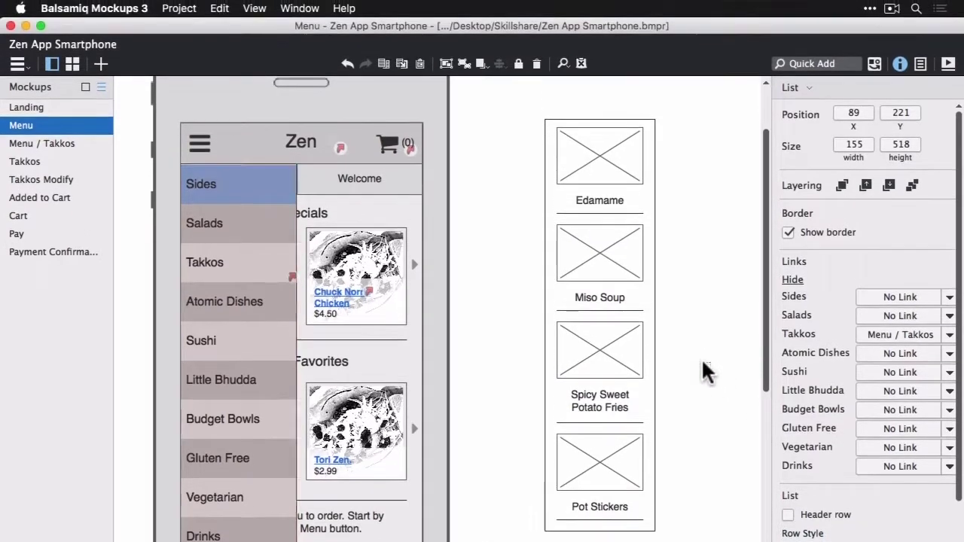
click(702, 358)
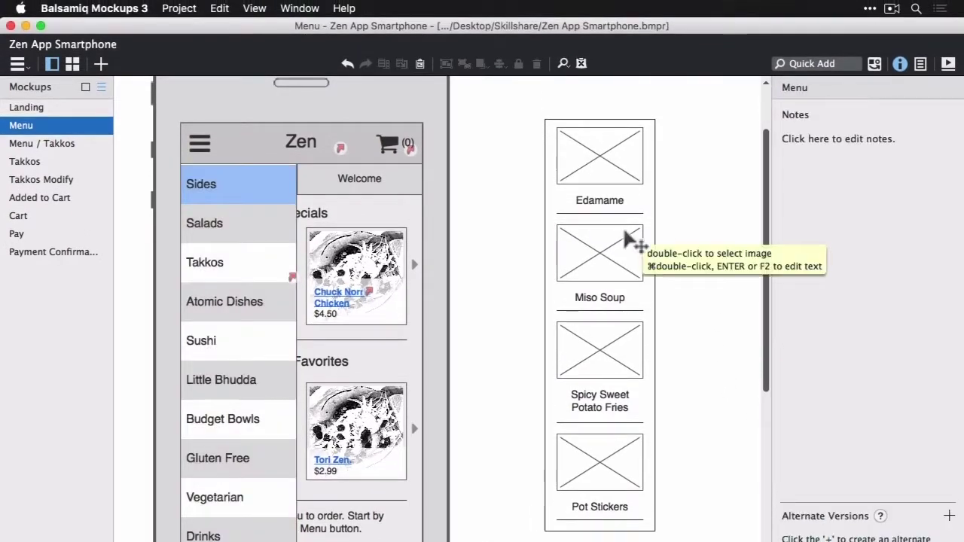
Move the food column into the phone beside the category list and resize it to 167×518.
double_click(623, 227)
drag(527, 120, 663, 536)
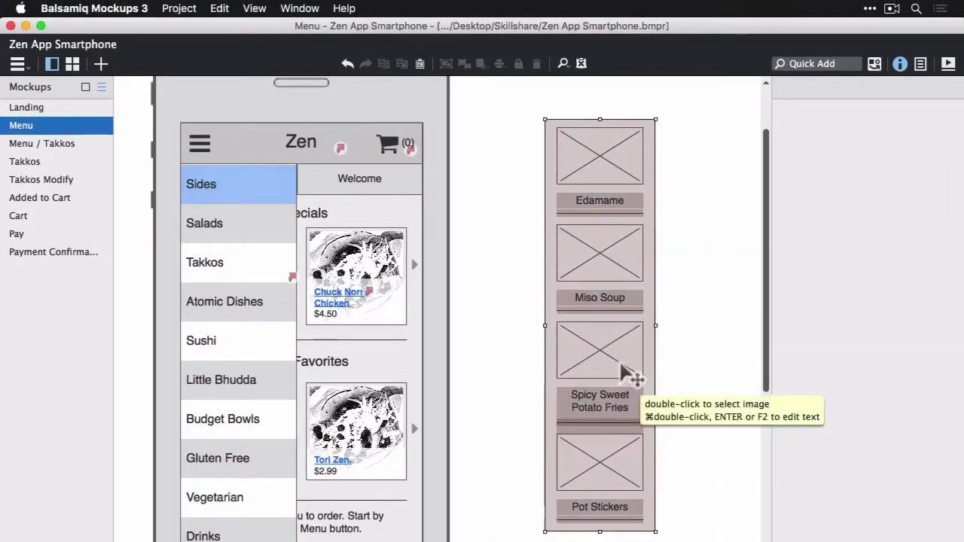
drag(628, 379, 366, 392)
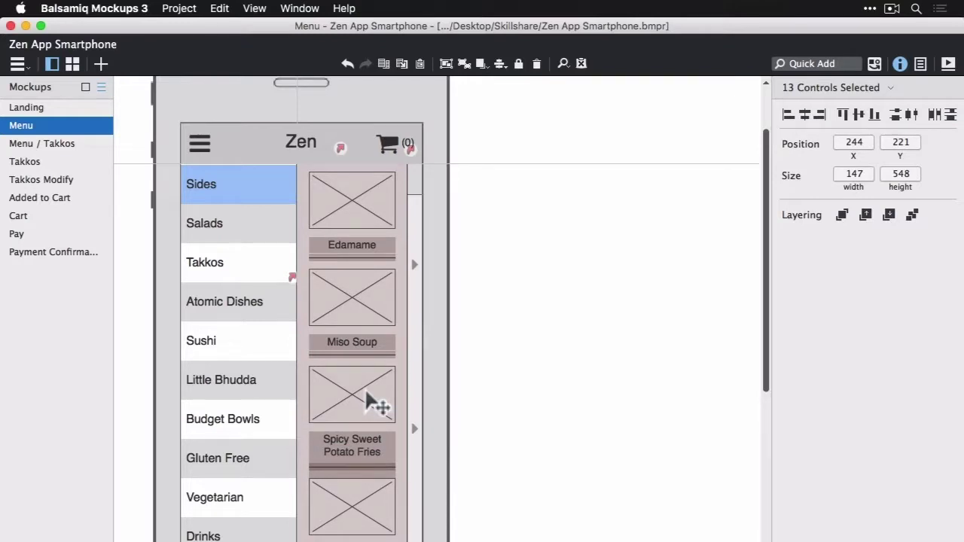
drag(364, 388, 365, 388)
drag(352, 541, 351, 541)
drag(409, 359, 424, 359)
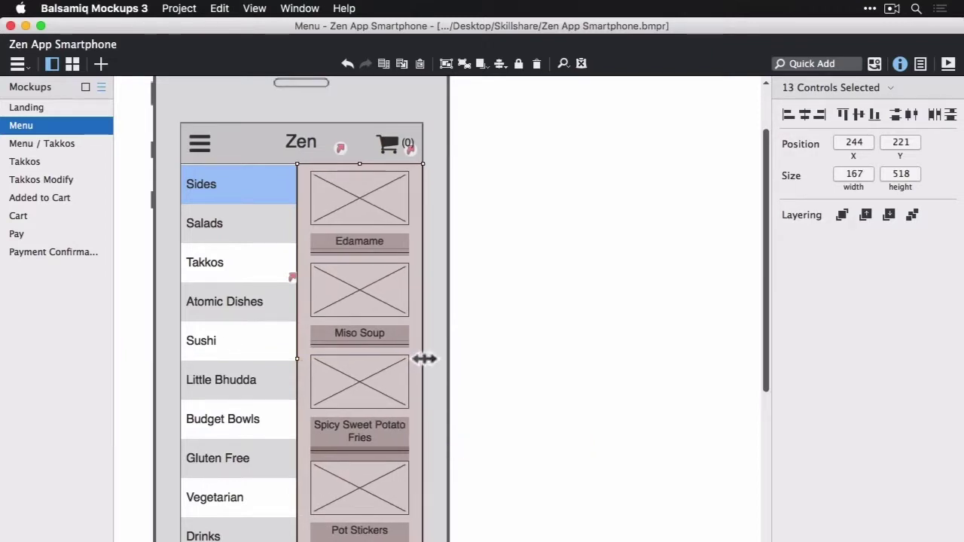
click(553, 407)
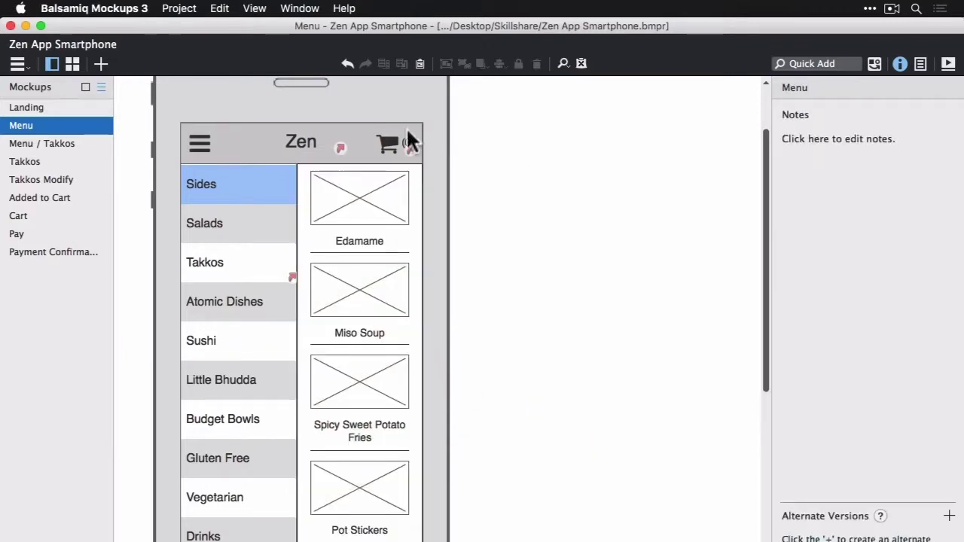
Unlock the phone group and set the hamburger icon's Color to blue.
right_click(201, 149)
click(214, 146)
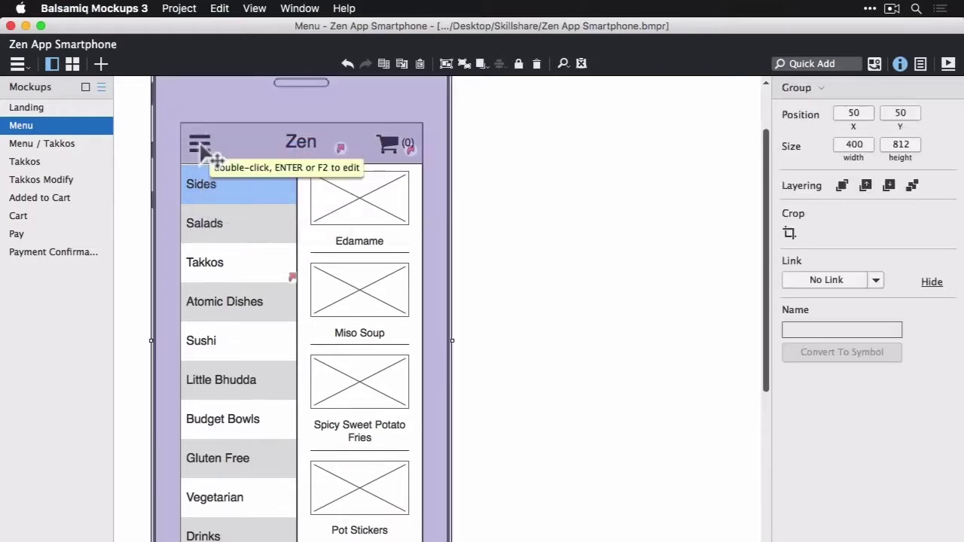
double_click(202, 150)
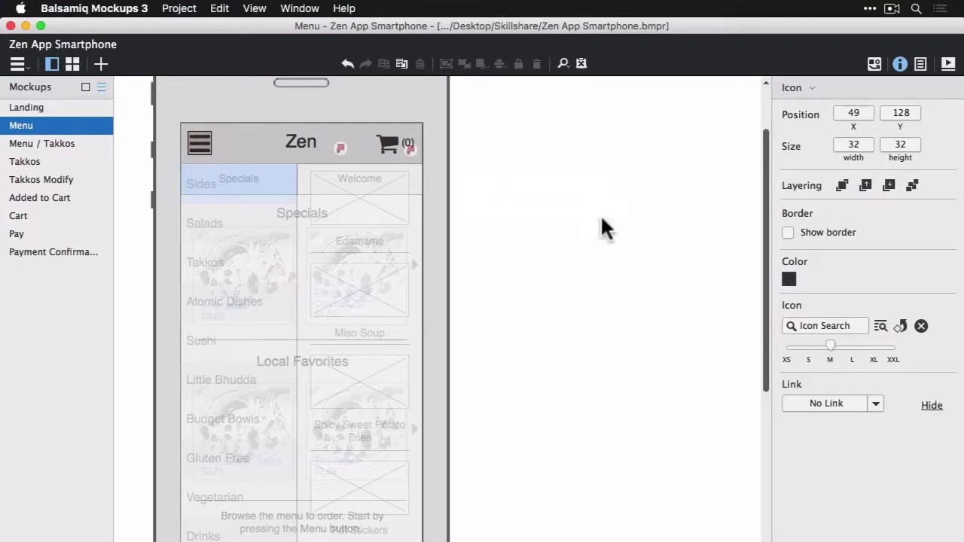
click(789, 279)
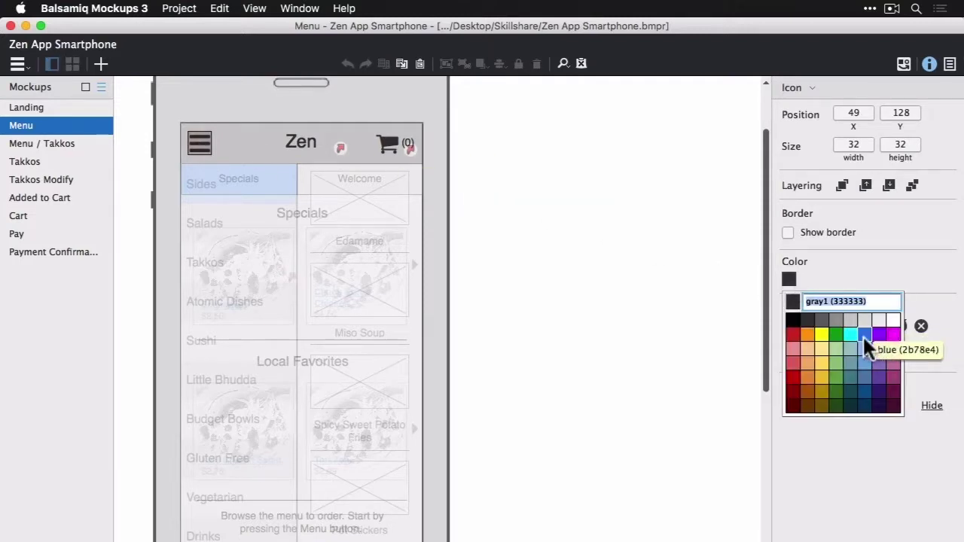
click(862, 335)
click(626, 317)
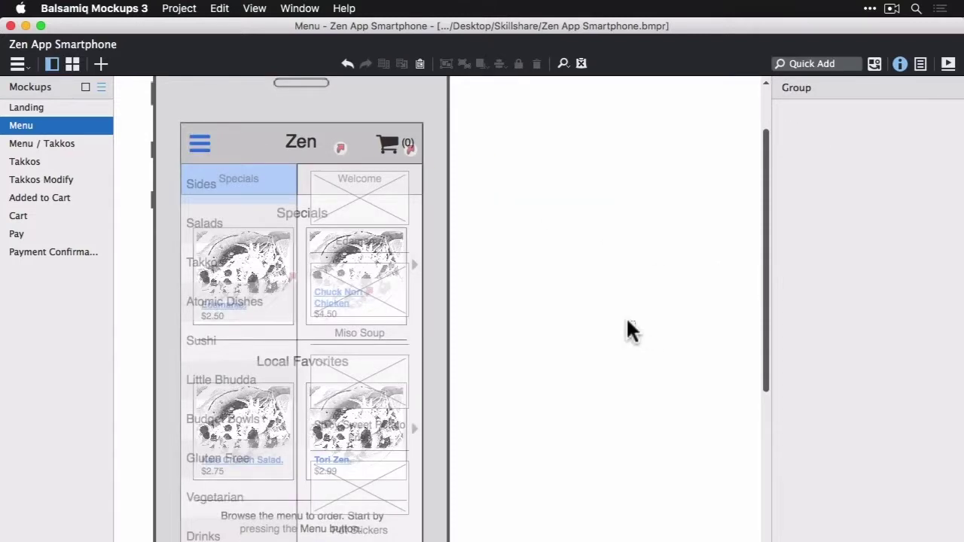
On Menu / Takkos, delete the old App Template symbol and the Welcome/Specials group.
key(Tab)
click(29, 138)
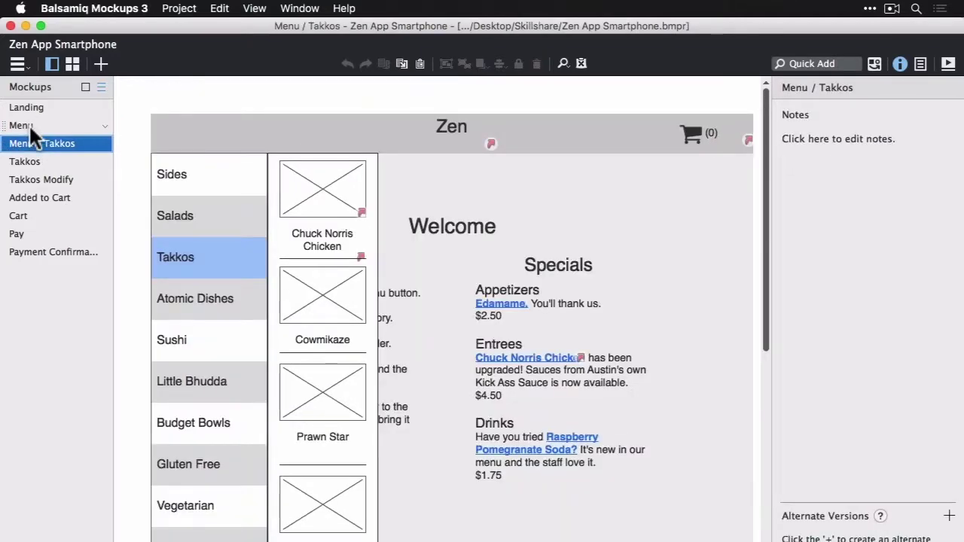
click(29, 125)
click(302, 122)
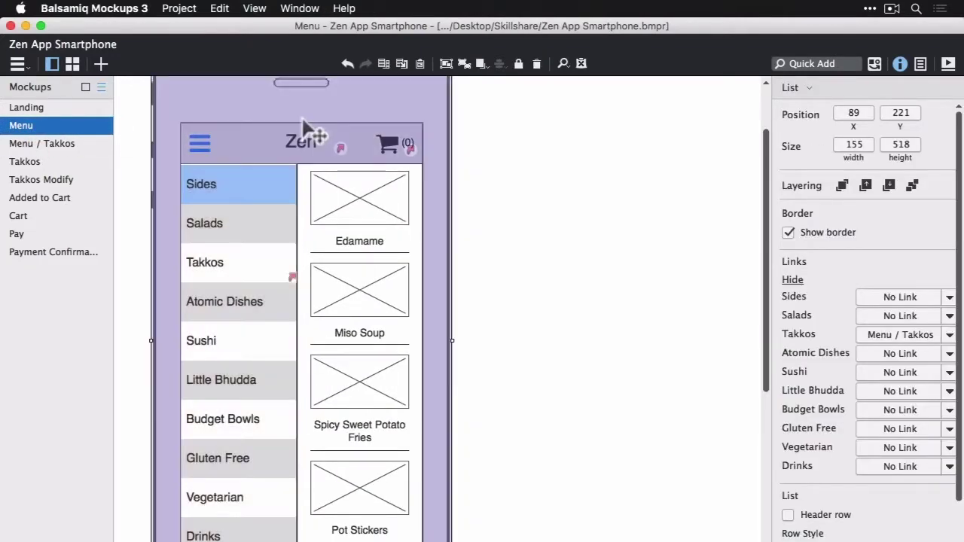
click(69, 140)
click(348, 140)
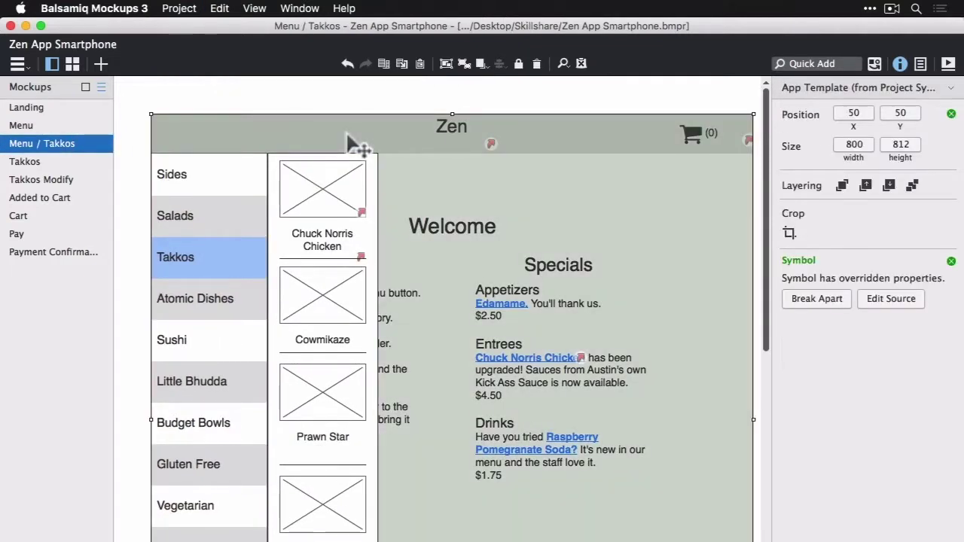
key(Delete)
click(442, 274)
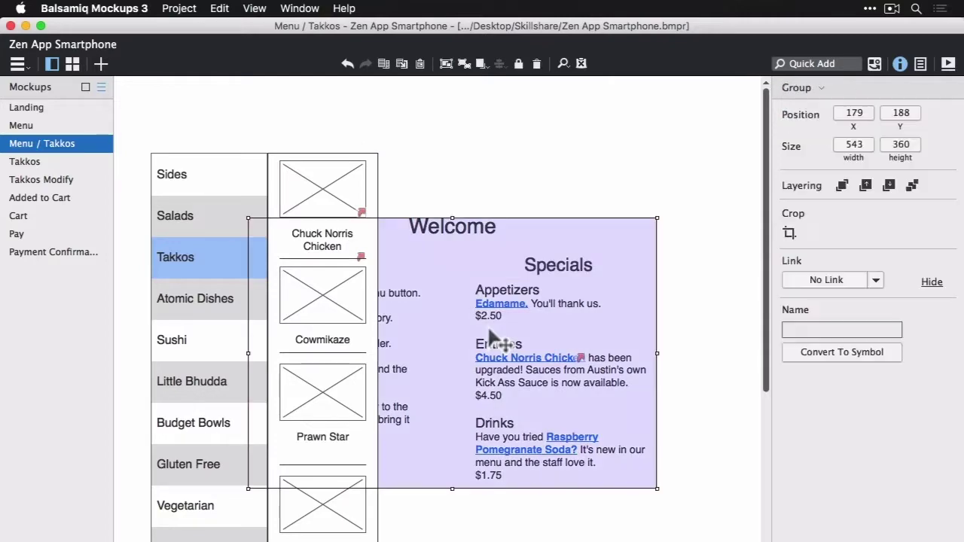
key(Delete)
Paste the 13-control category and item lists into the phone and pull the list's bottom up to fit.
key(ctrl+v)
scroll(549, 445, down, 3)
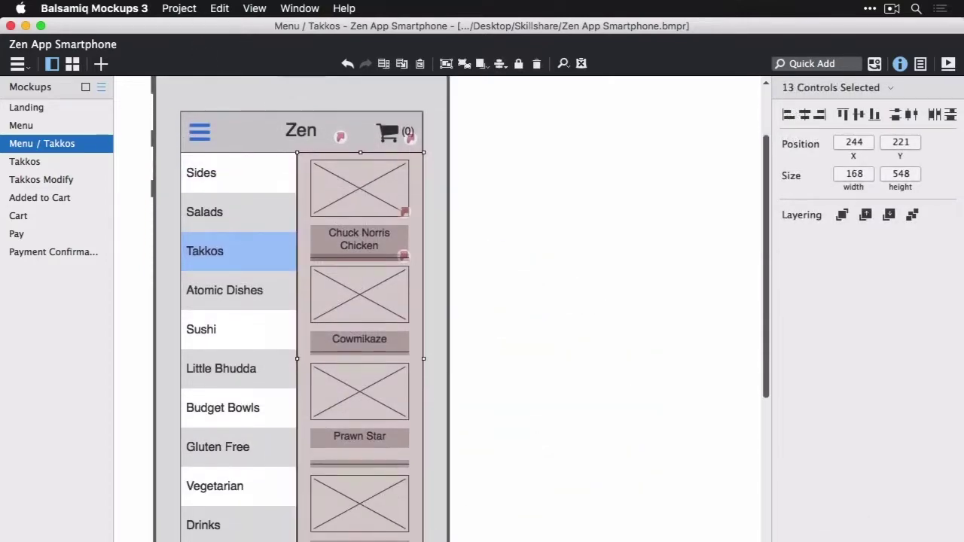
drag(360, 541, 360, 537)
click(537, 478)
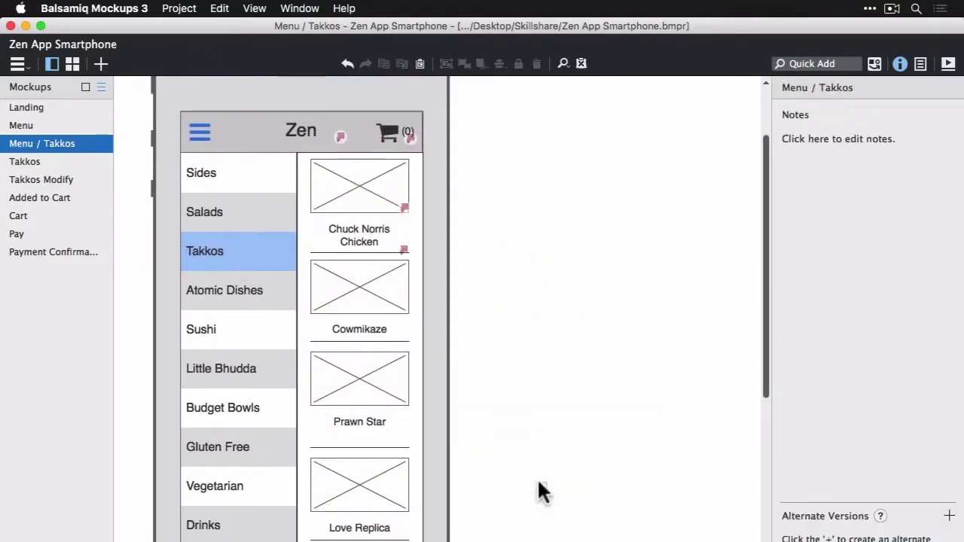
click(410, 539)
click(557, 479)
scroll(558, 480, up, 1)
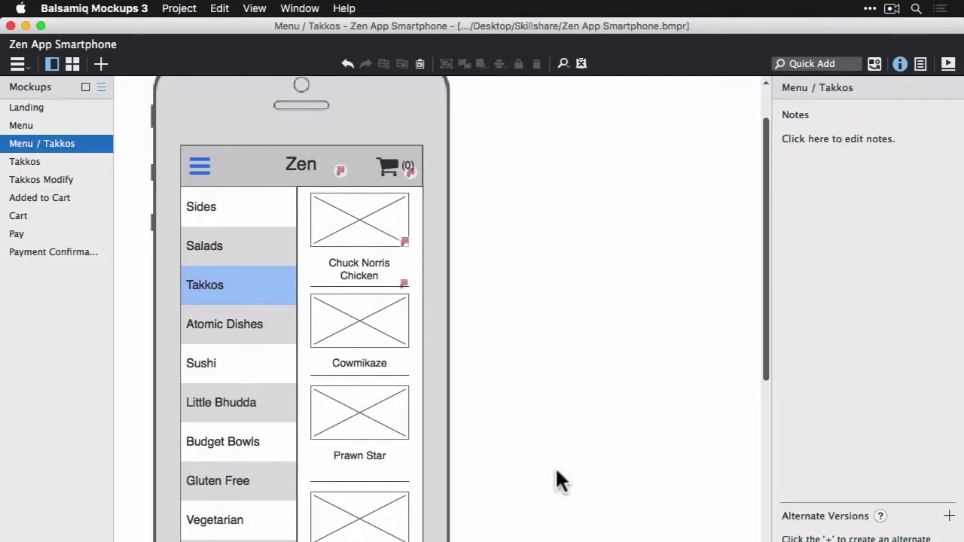
On the Takkos mockup, delete the carousel group of side panels.
click(24, 158)
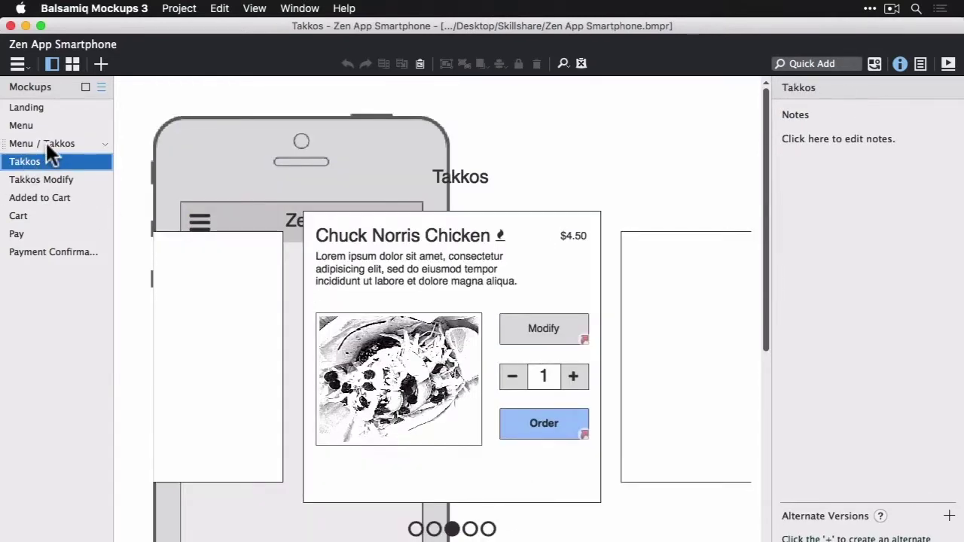
click(213, 369)
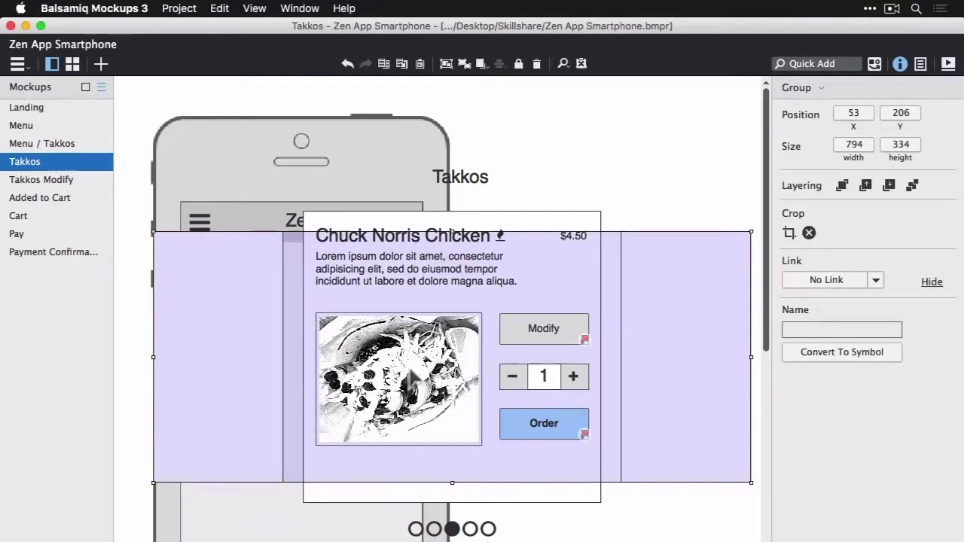
click(411, 375)
click(339, 278)
drag(296, 203, 586, 535)
click(266, 311)
drag(662, 310, 714, 403)
key(Delete)
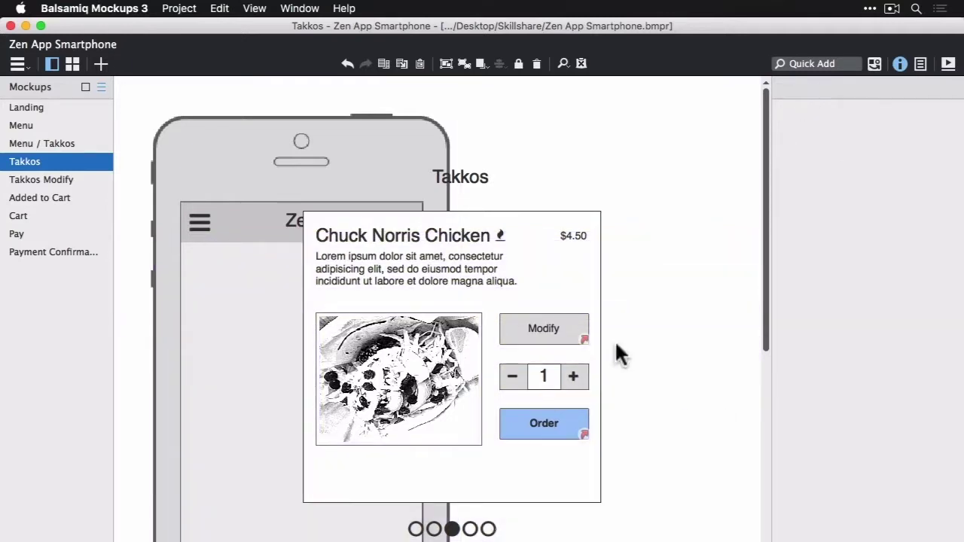
Move the ten-control Chuck Norris Chicken card onto the phone and shrink it to the phone width.
drag(306, 190, 655, 540)
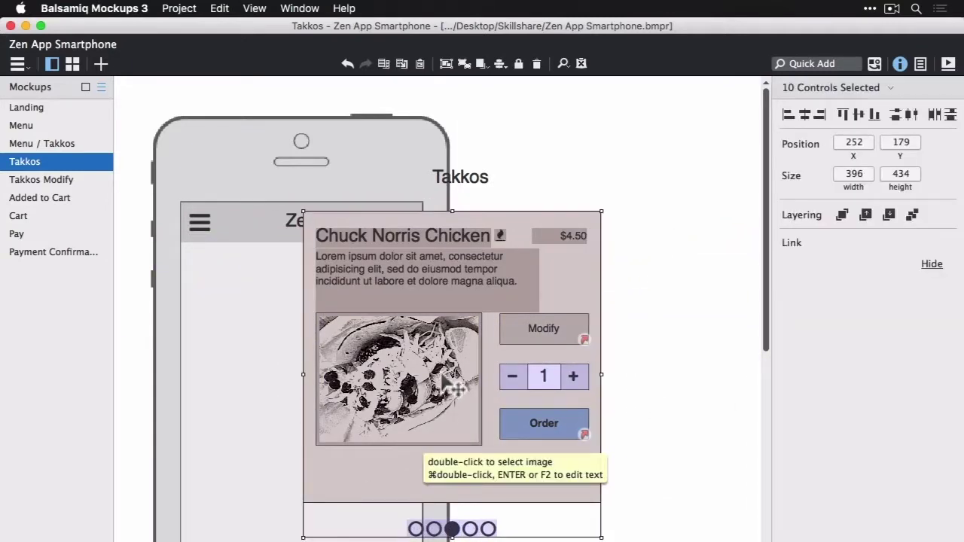
drag(535, 320, 416, 367)
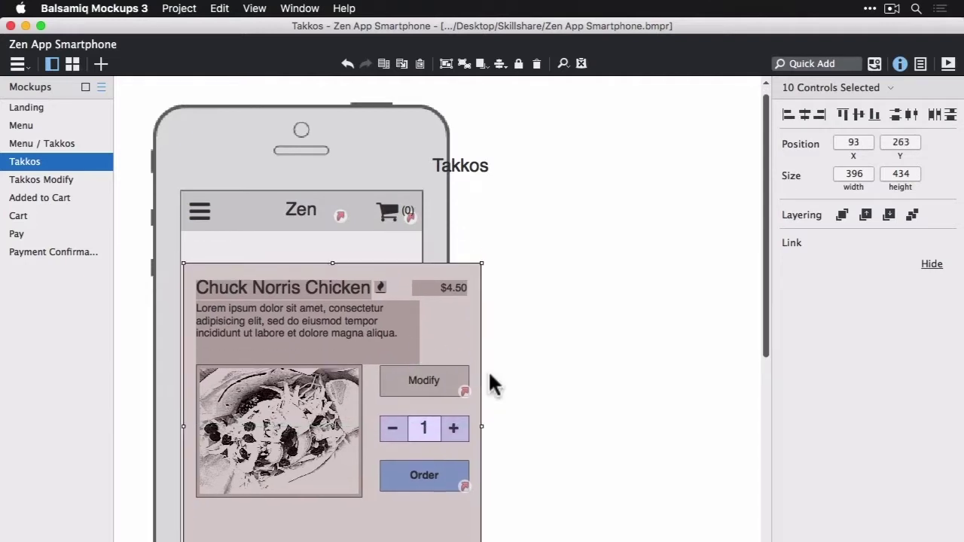
scroll(488, 370, down, 3)
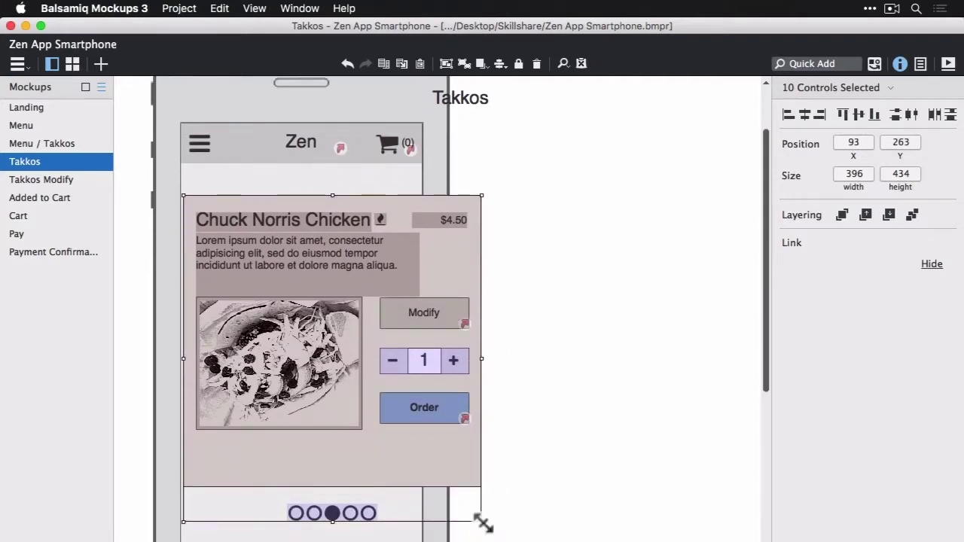
drag(483, 523, 416, 475)
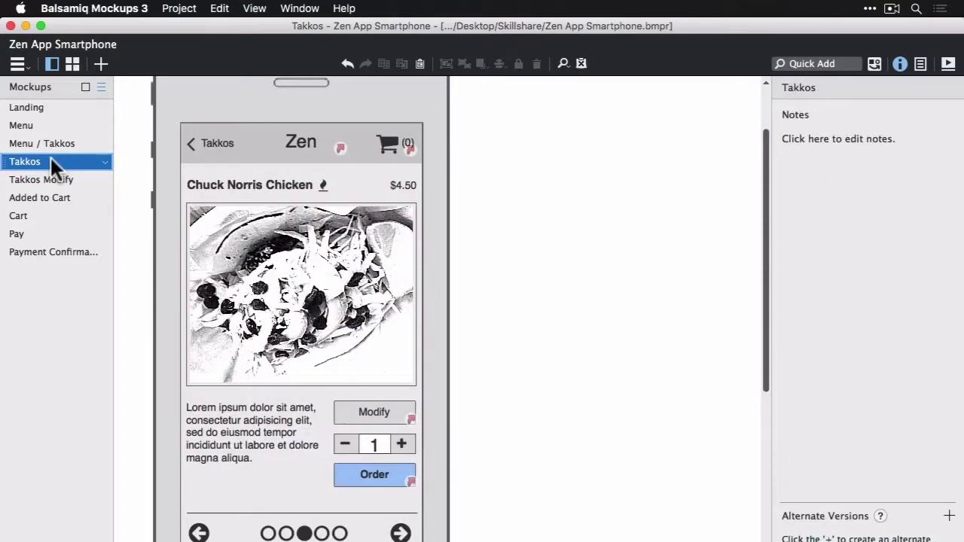
Place the Added to Cart popover under the phone's cart icon, then browse the Pay and Payment Confirmation mockups.
click(43, 176)
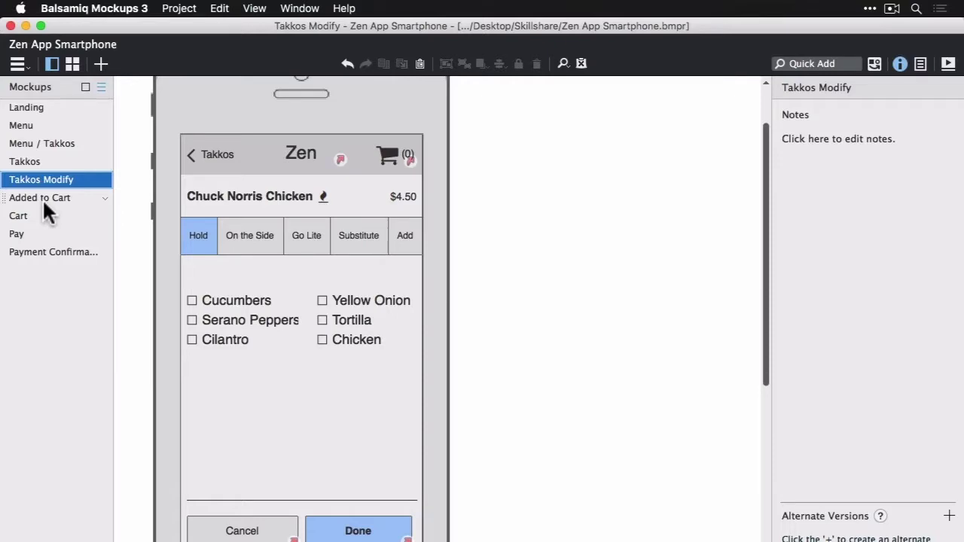
click(42, 198)
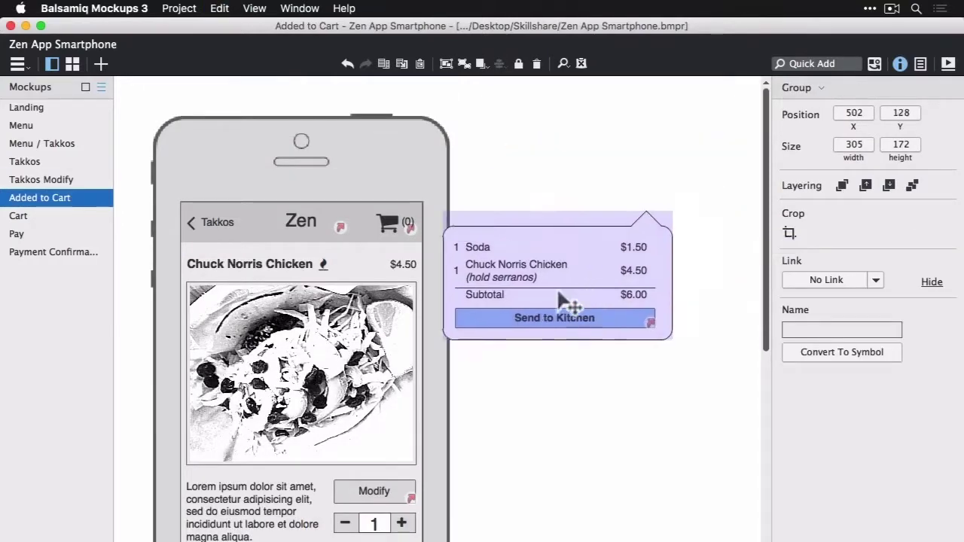
drag(559, 295, 343, 301)
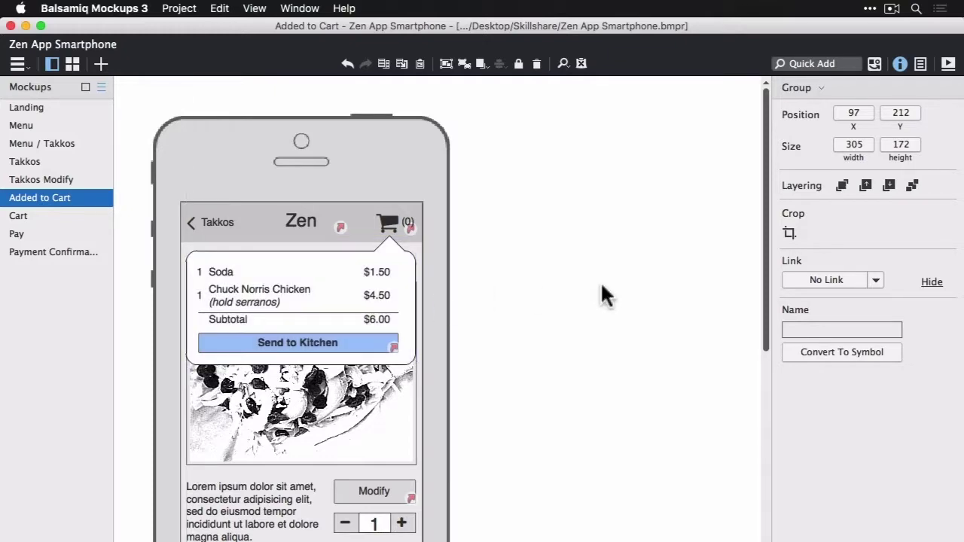
click(18, 235)
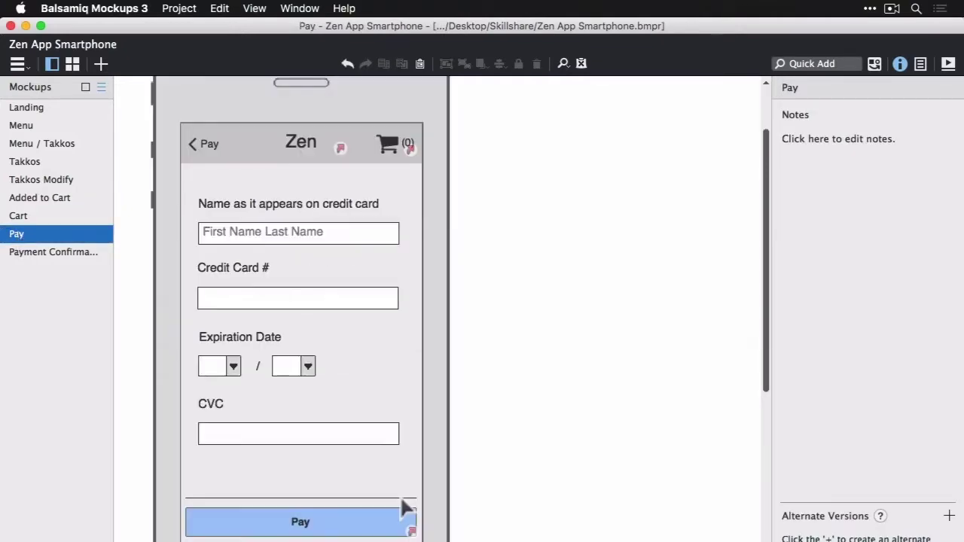
click(411, 530)
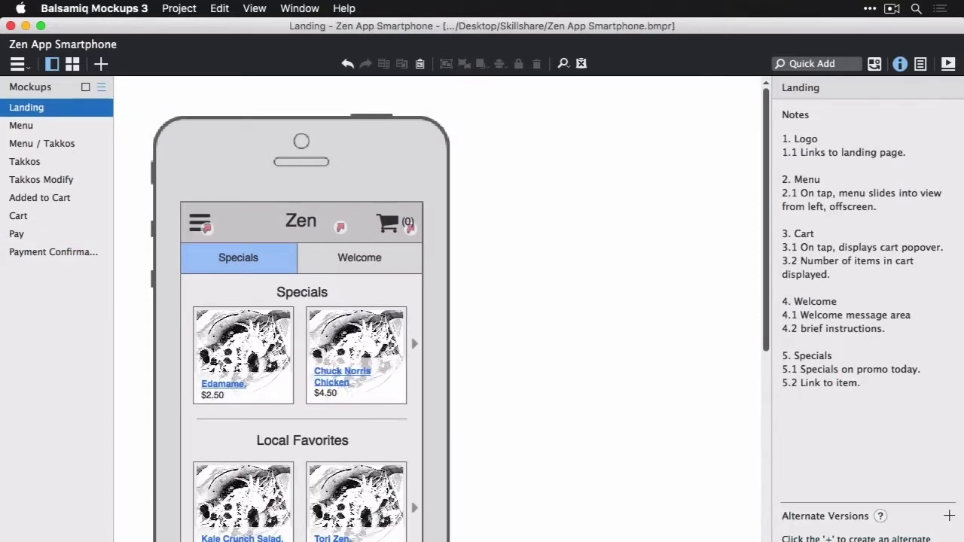
Start the full-screen presentation and go through the menu and Takkos to Chuck Norris Chicken.
click(948, 64)
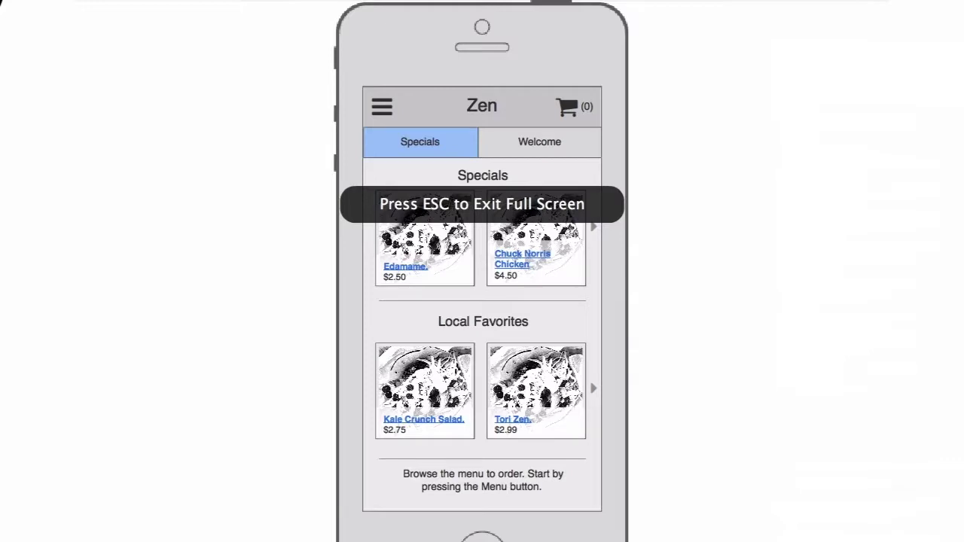
click(383, 110)
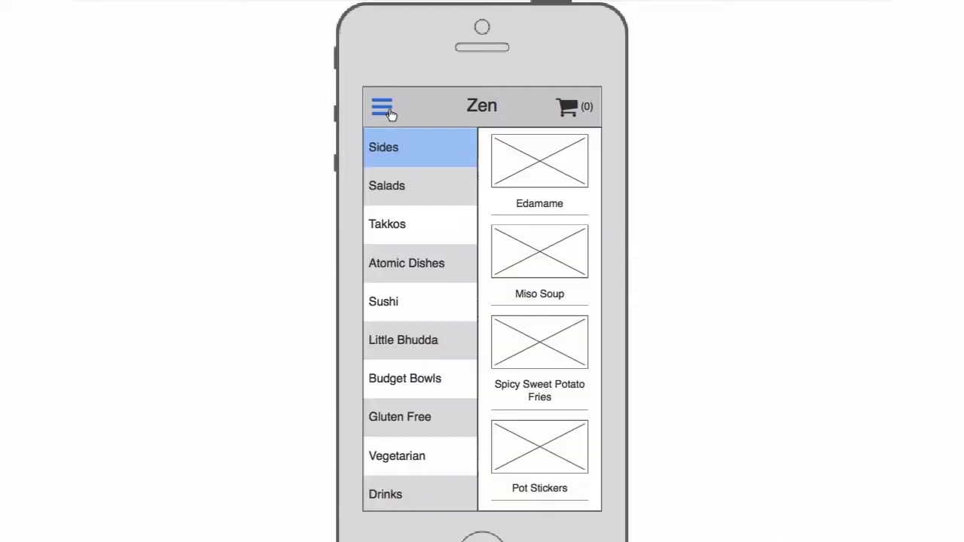
click(408, 233)
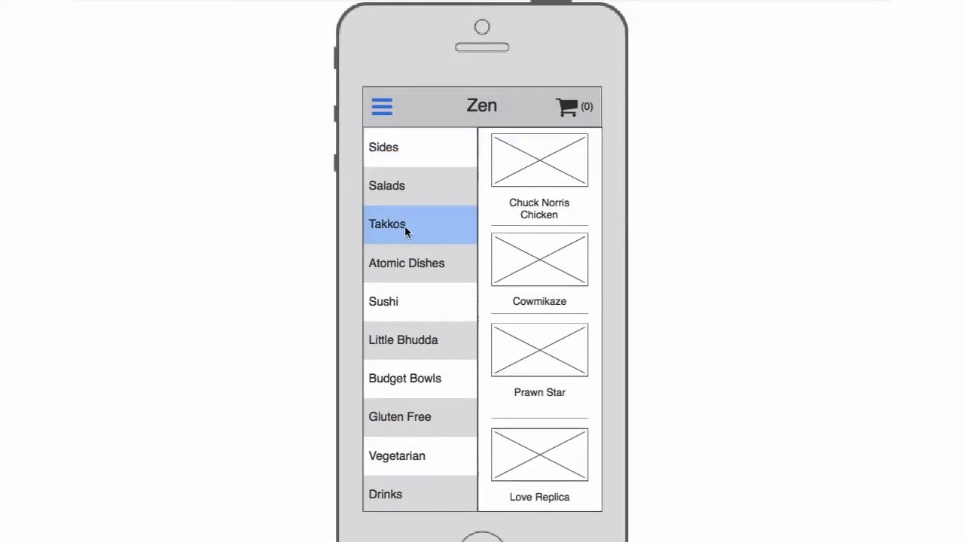
click(525, 183)
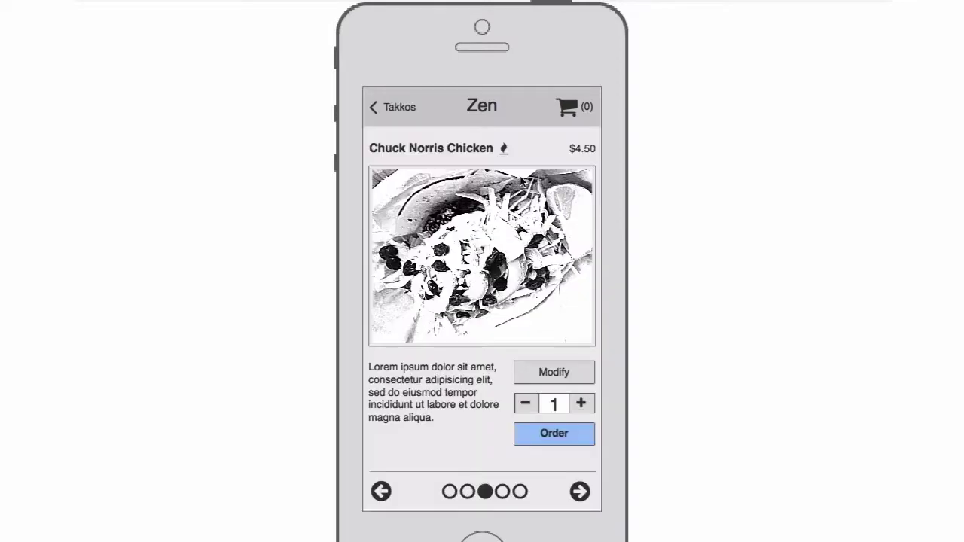
Modify the dish, order it, send it to the kitchen, and pay by card.
click(580, 378)
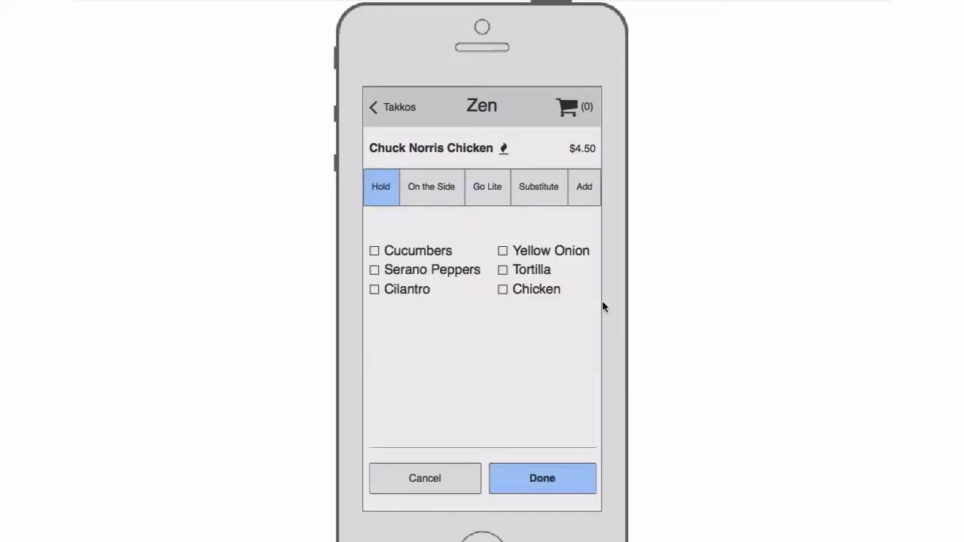
click(561, 483)
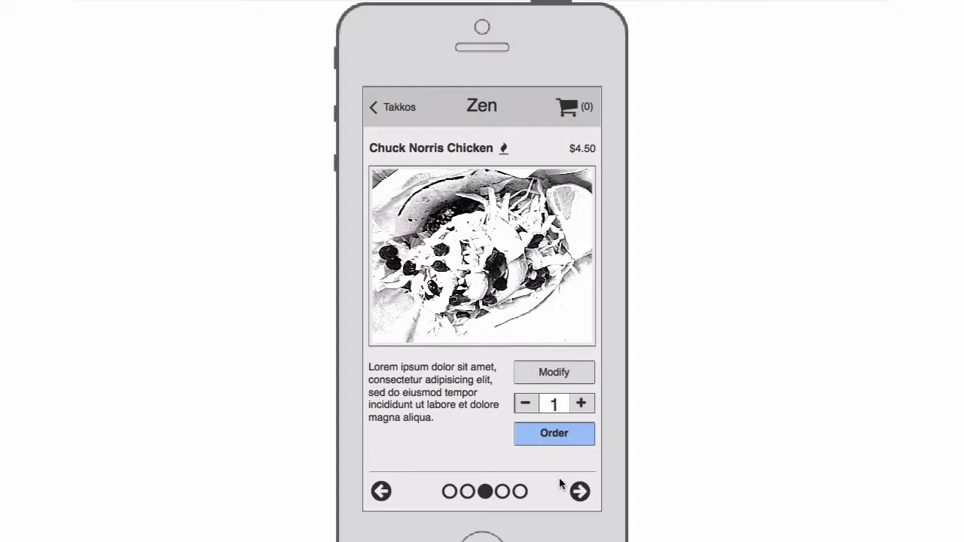
click(554, 435)
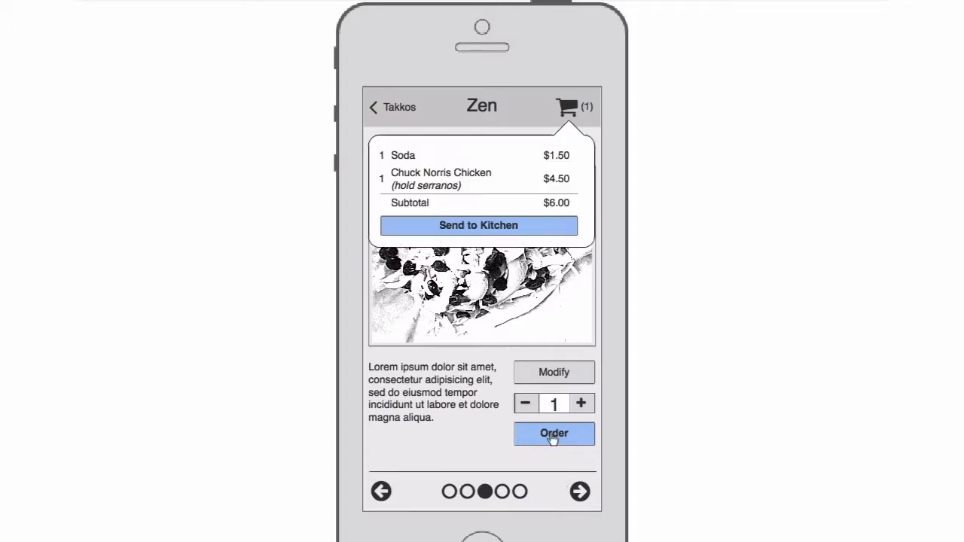
click(534, 231)
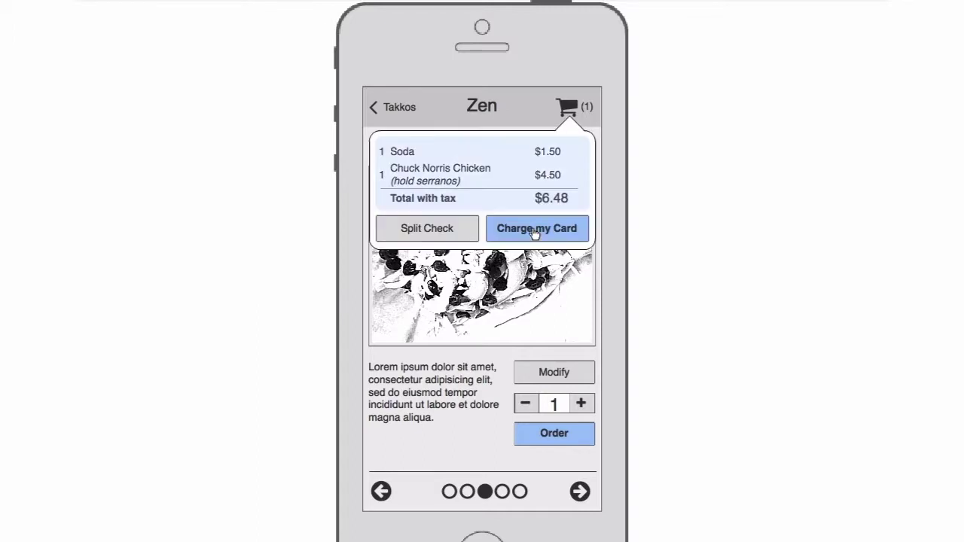
click(534, 232)
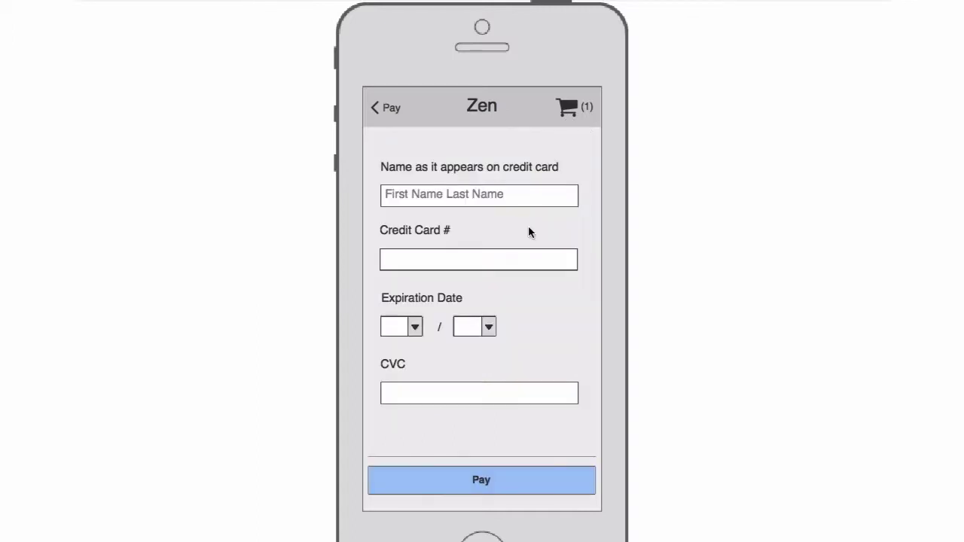
click(559, 491)
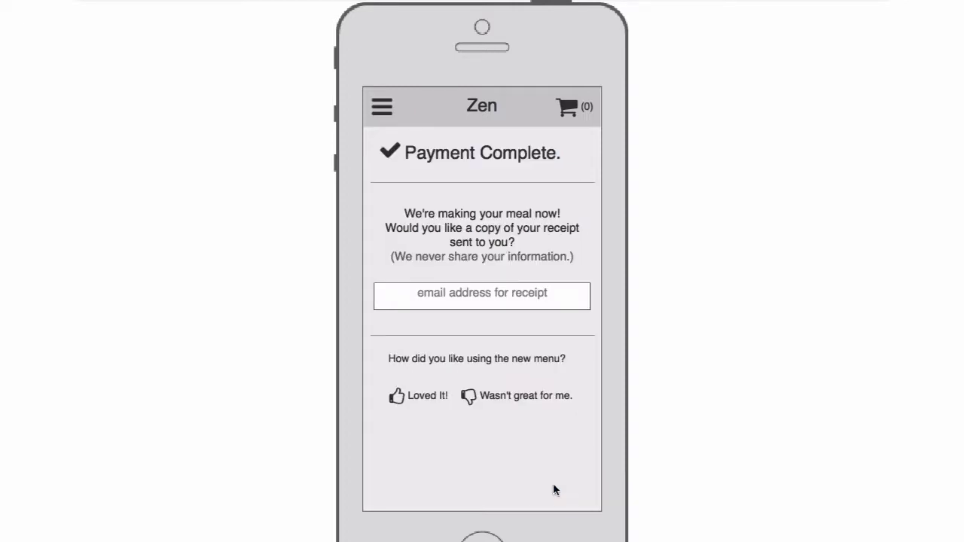
Use the Zen header logo to return to the Landing screen showing Specials and Local Favorites.
click(479, 113)
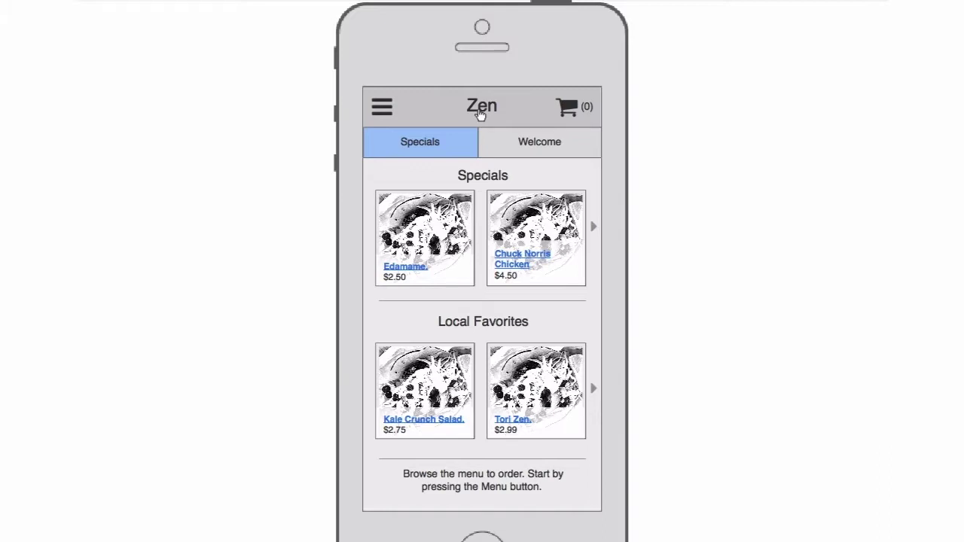